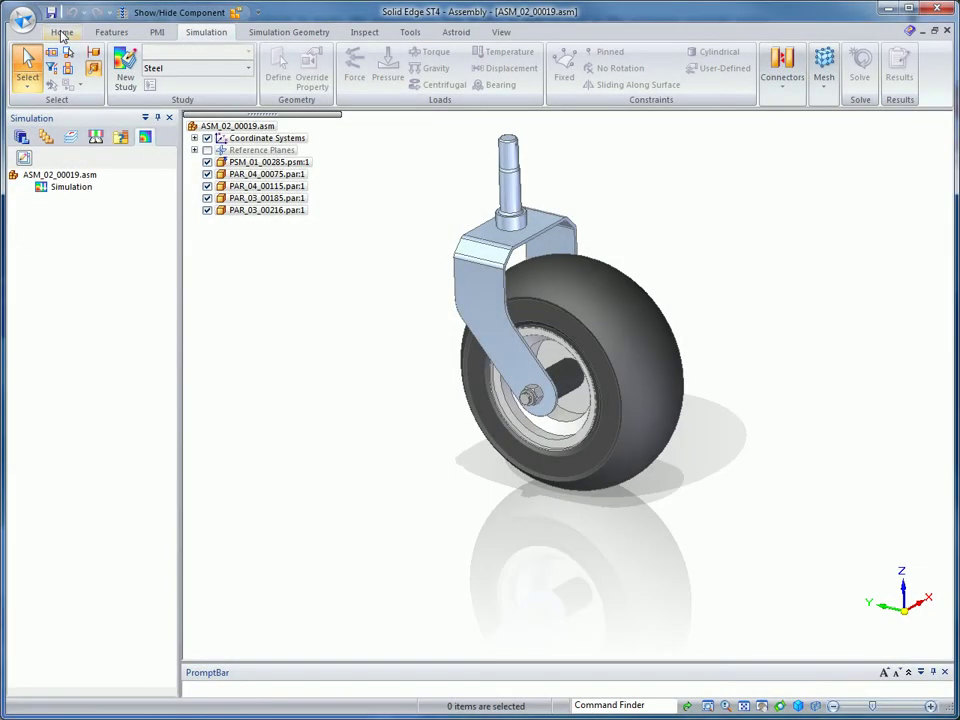
Step: Create a mid-surface of the sheet metal fork, offset from side 1 with a ratio of 0.500
{"action": "left_click", "coordinate": [61, 33]}
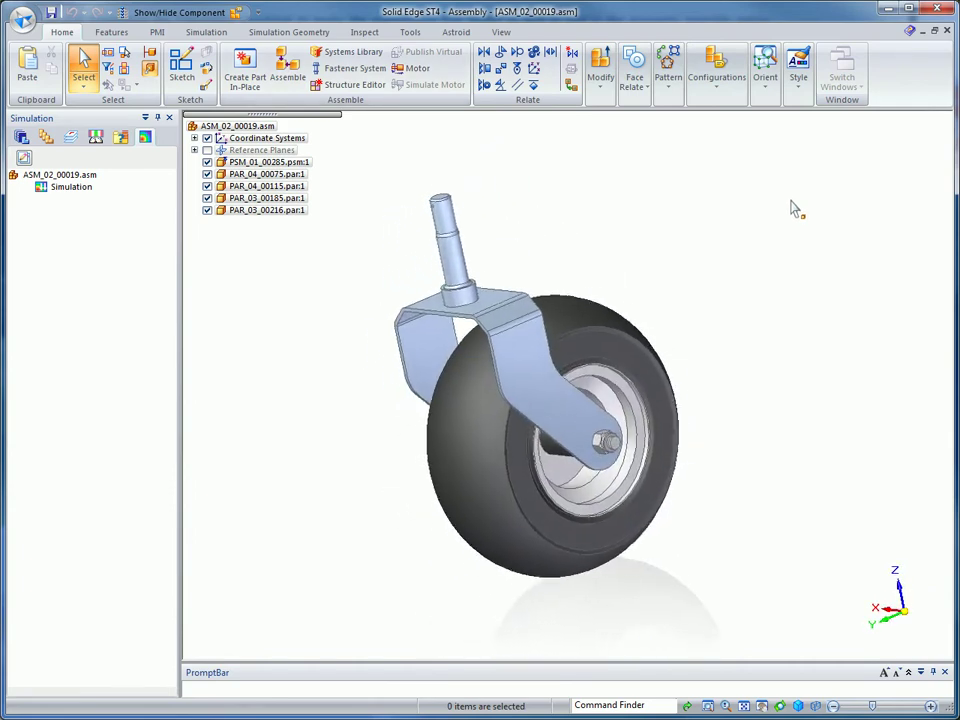
{"action": "left_click", "coordinate": [292, 32]}
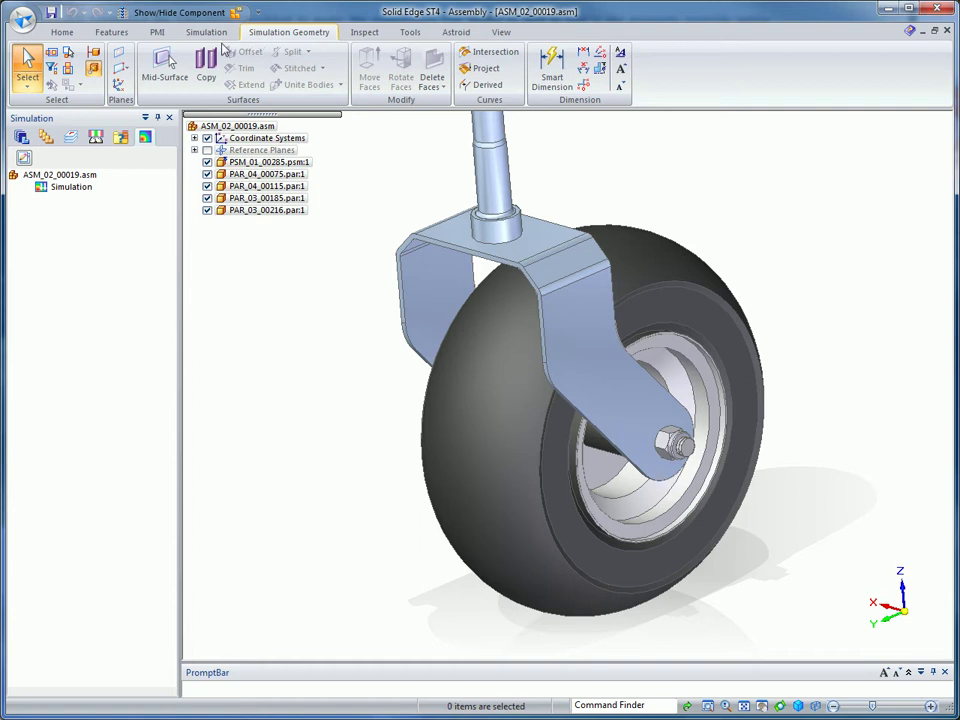
{"action": "left_click", "coordinate": [165, 66]}
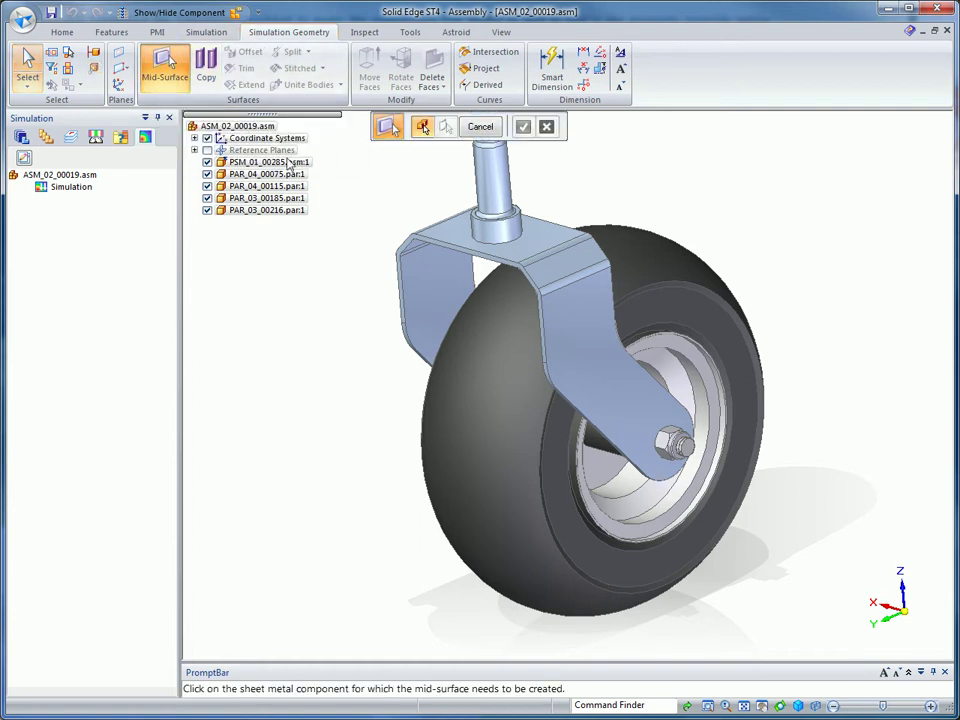
{"action": "left_click", "coordinate": [403, 252]}
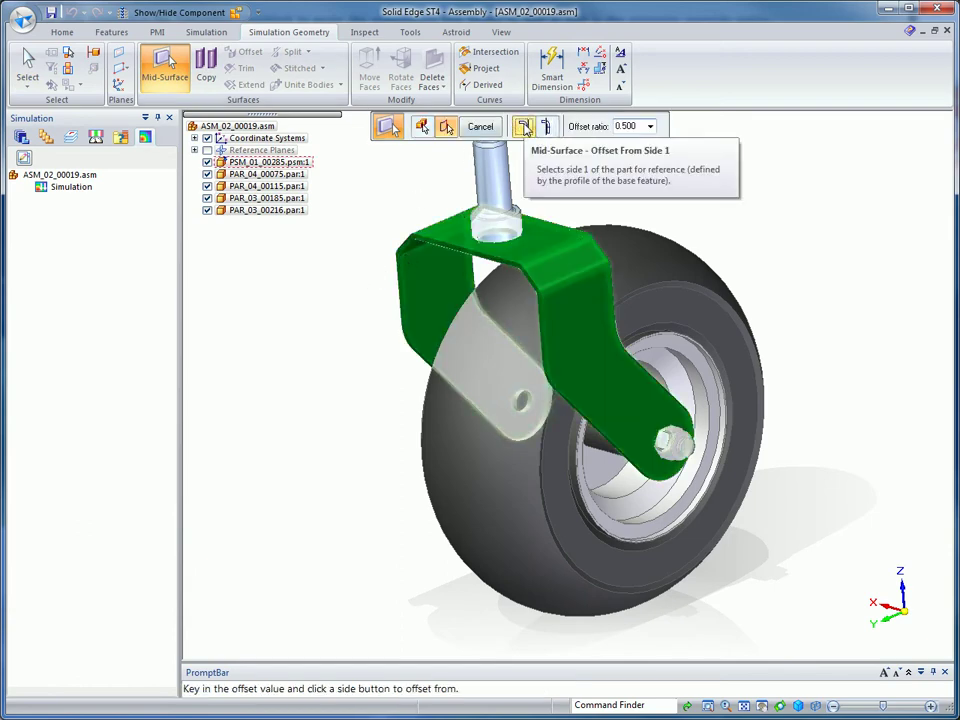
{"action": "left_click", "coordinate": [522, 126]}
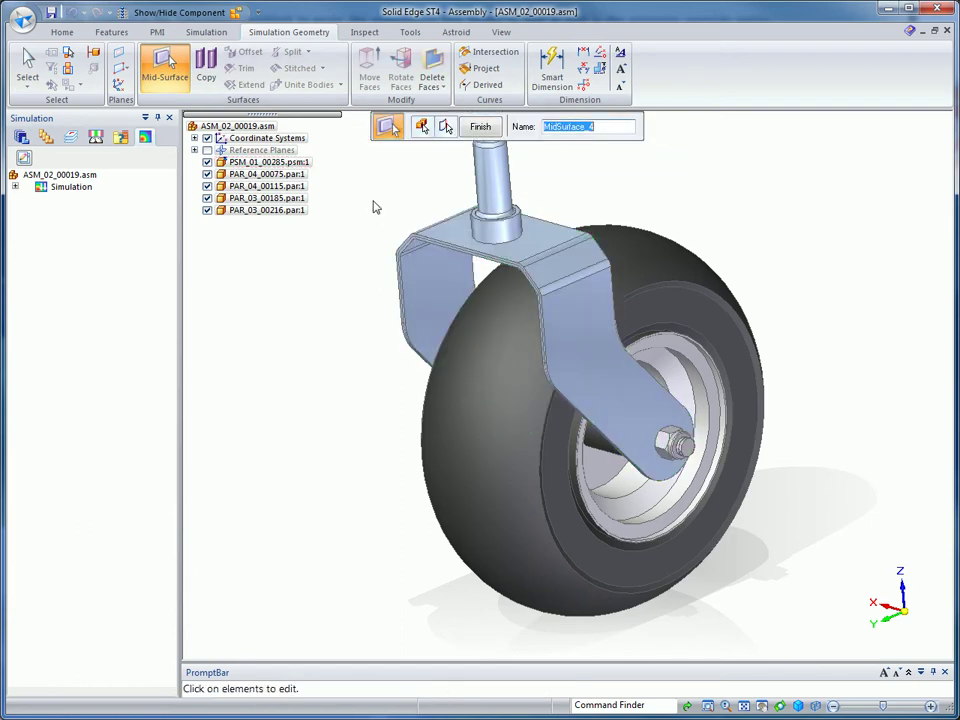
{"action": "key", "text": "Return"}
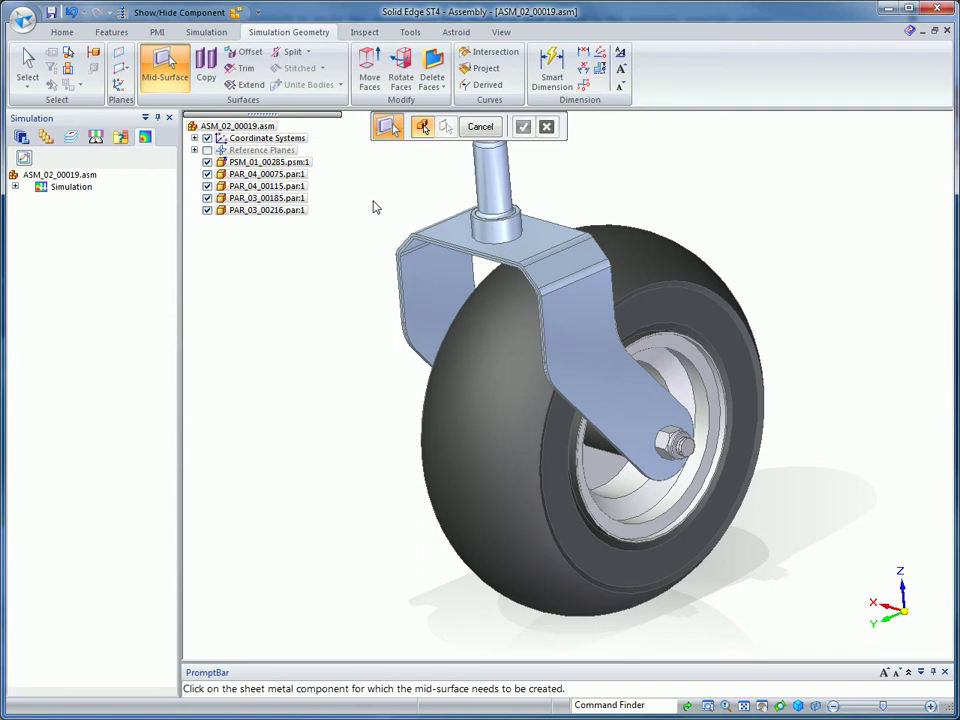
{"action": "key", "text": "Escape"}
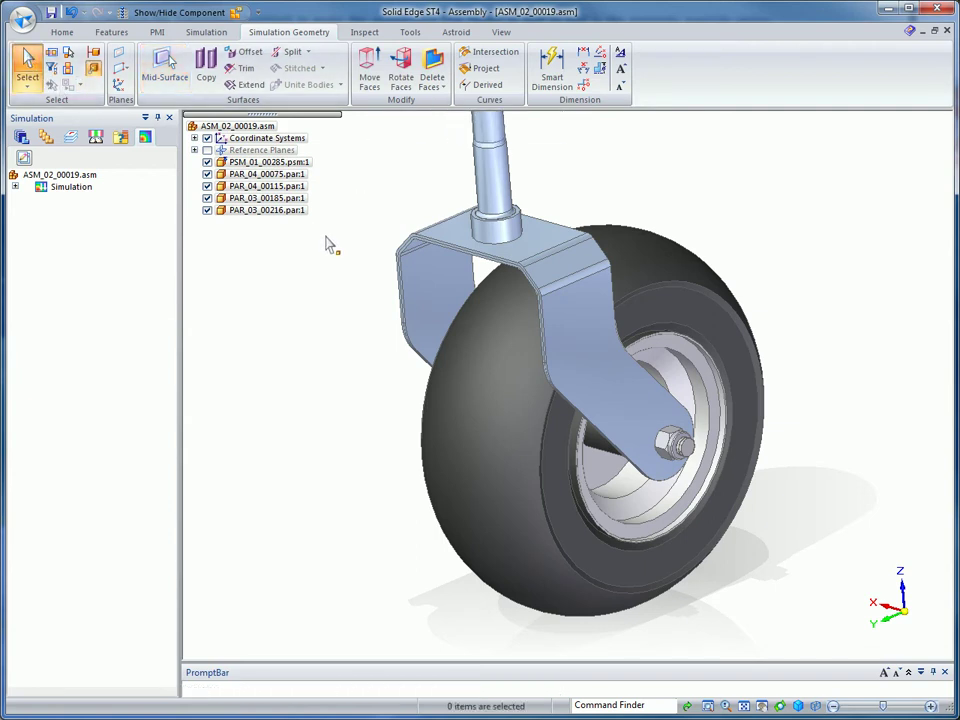
Step: Apply the "Surface and Solid" display configuration to the assembly
{"action": "left_click", "coordinate": [237, 13]}
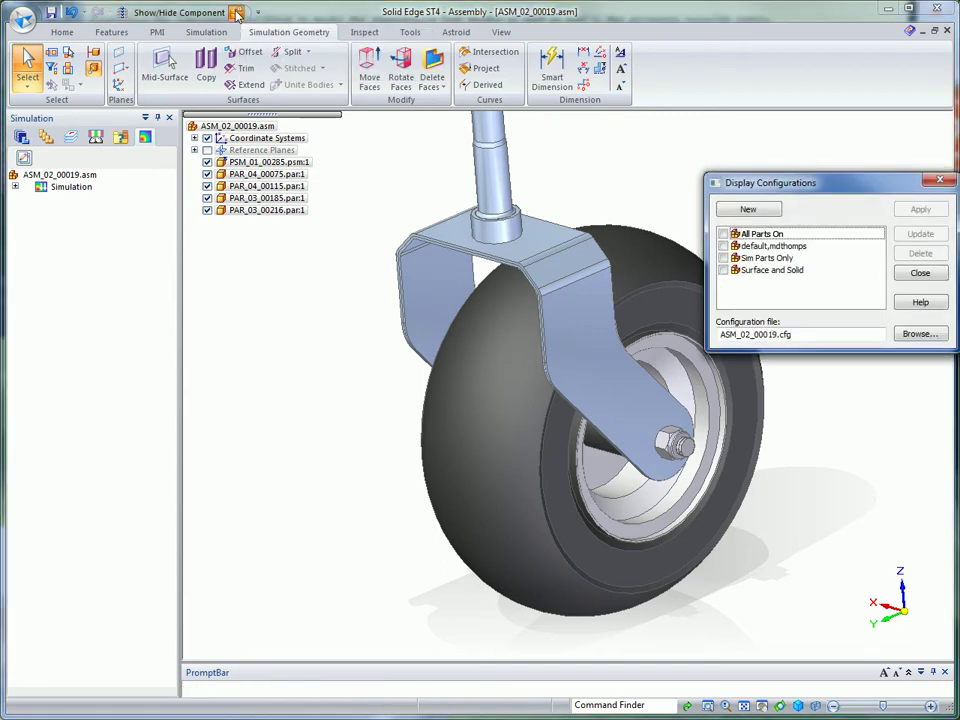
{"action": "left_click", "coordinate": [770, 270]}
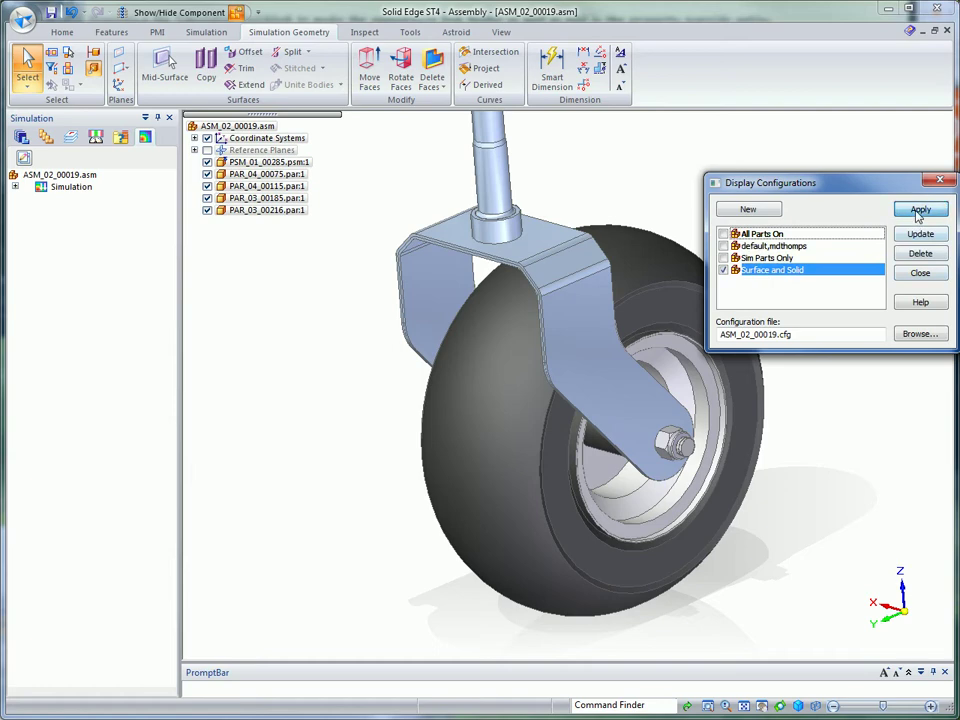
{"action": "left_click", "coordinate": [920, 209]}
{"action": "left_click", "coordinate": [920, 273]}
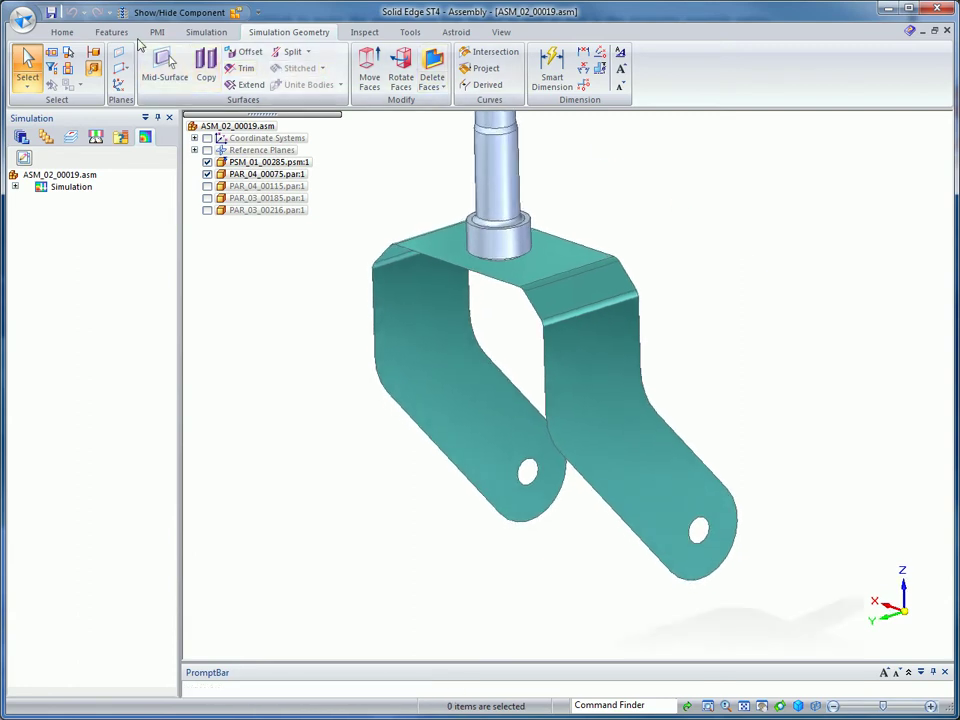
Step: Create a Linear Static study with a Mixed and United Bodies mesh and no elemental stress results, including the shaft and the fork's mid-surface
{"action": "left_click", "coordinate": [193, 33]}
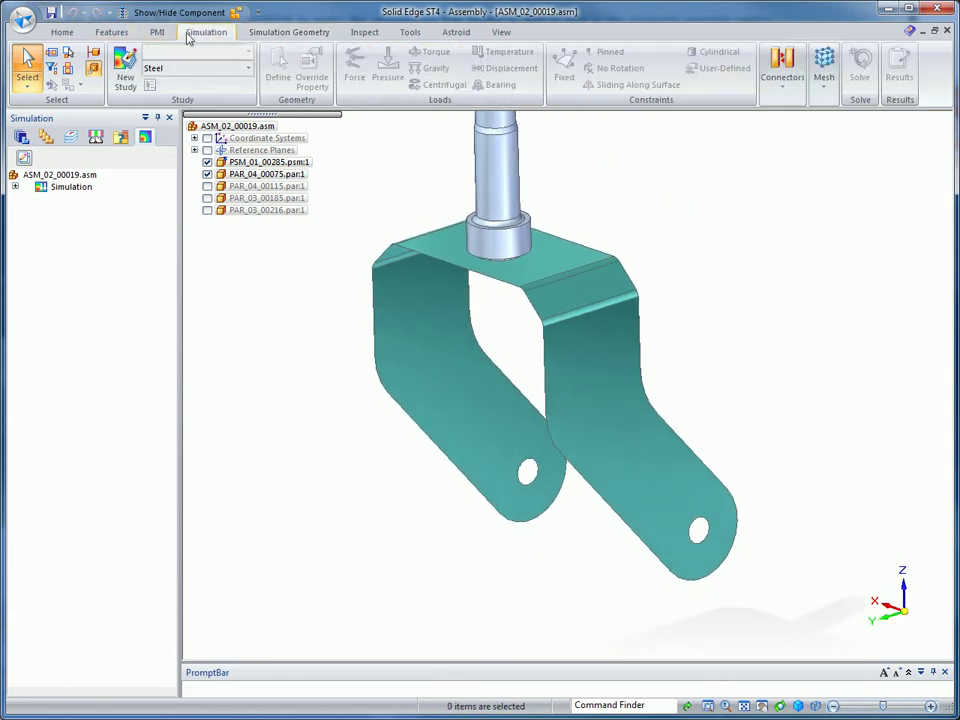
{"action": "left_click", "coordinate": [124, 80]}
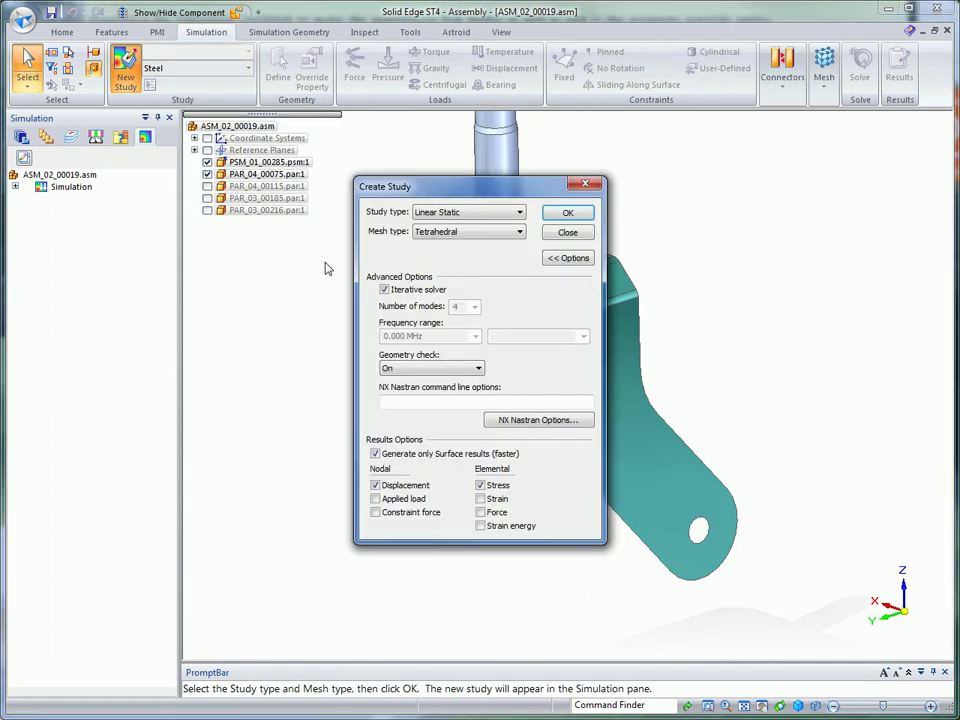
{"action": "left_click", "coordinate": [481, 486]}
{"action": "left_click", "coordinate": [520, 232]}
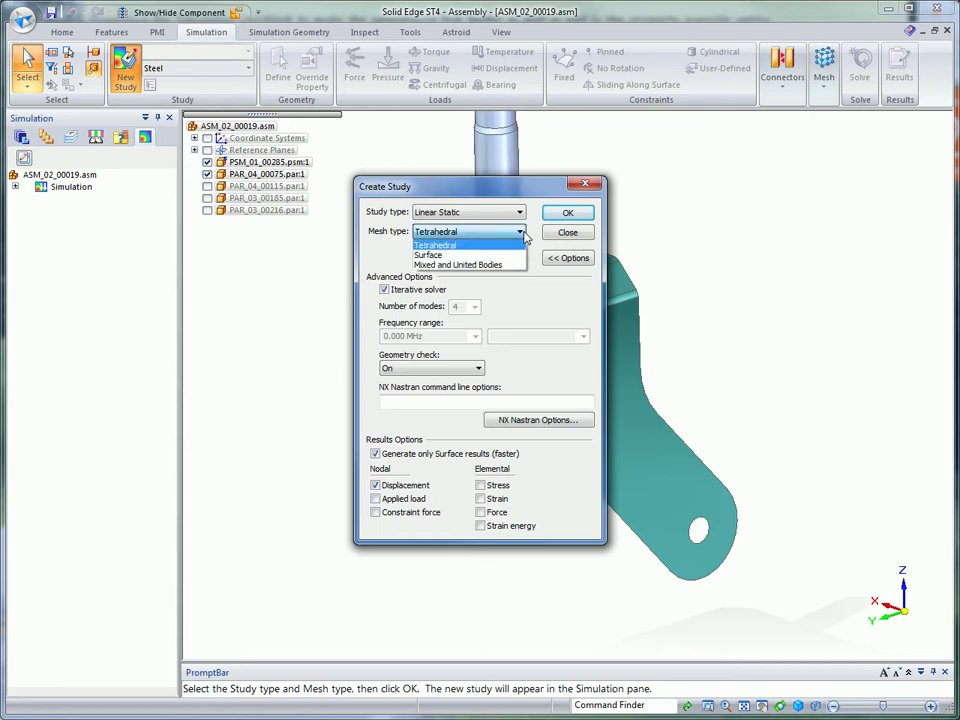
{"action": "left_click", "coordinate": [472, 263]}
{"action": "left_click", "coordinate": [568, 213]}
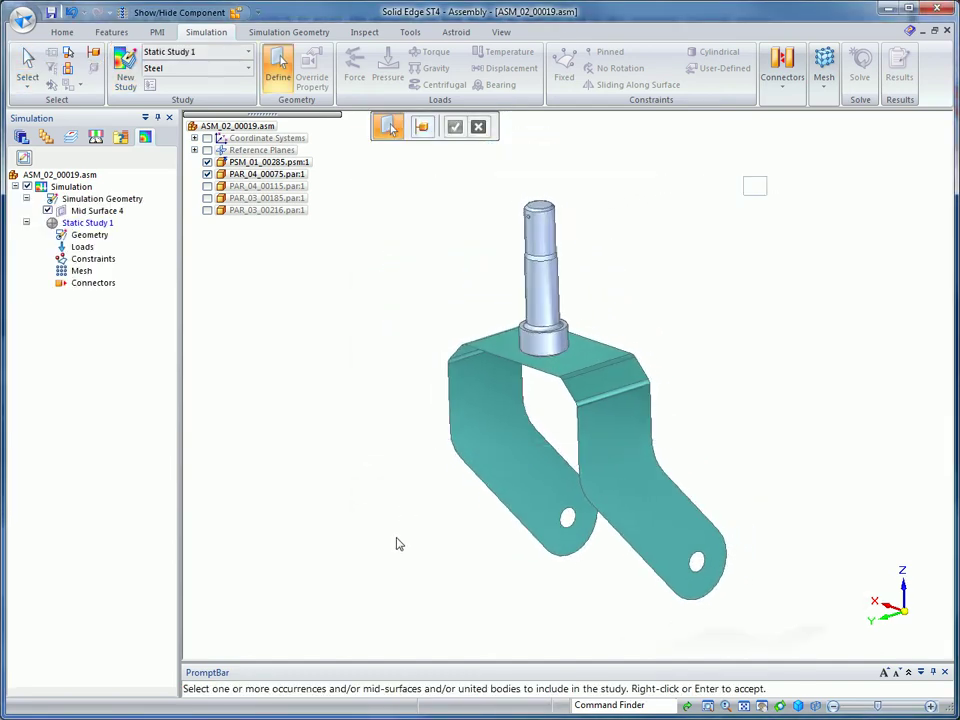
{"action": "left_click_drag", "start_coordinate": [756, 186], "coordinate": [394, 649]}
{"action": "right_click", "coordinate": [272, 514]}
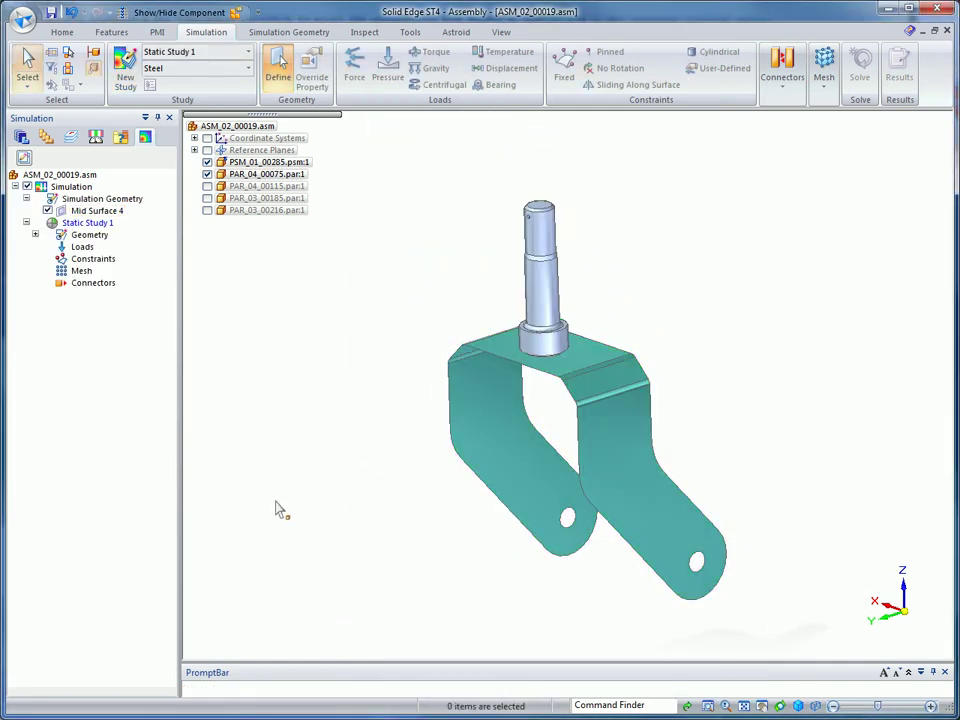
Step: Apply a horizontally directed 4 kN force to the circular edges of the axle holes in both fork legs
{"action": "left_click", "coordinate": [355, 66]}
{"action": "left_click", "coordinate": [468, 128]}
{"action": "left_click", "coordinate": [432, 149]}
{"action": "scroll", "coordinate": [632, 343], "scroll_direction": "up", "scroll_amount": 3}
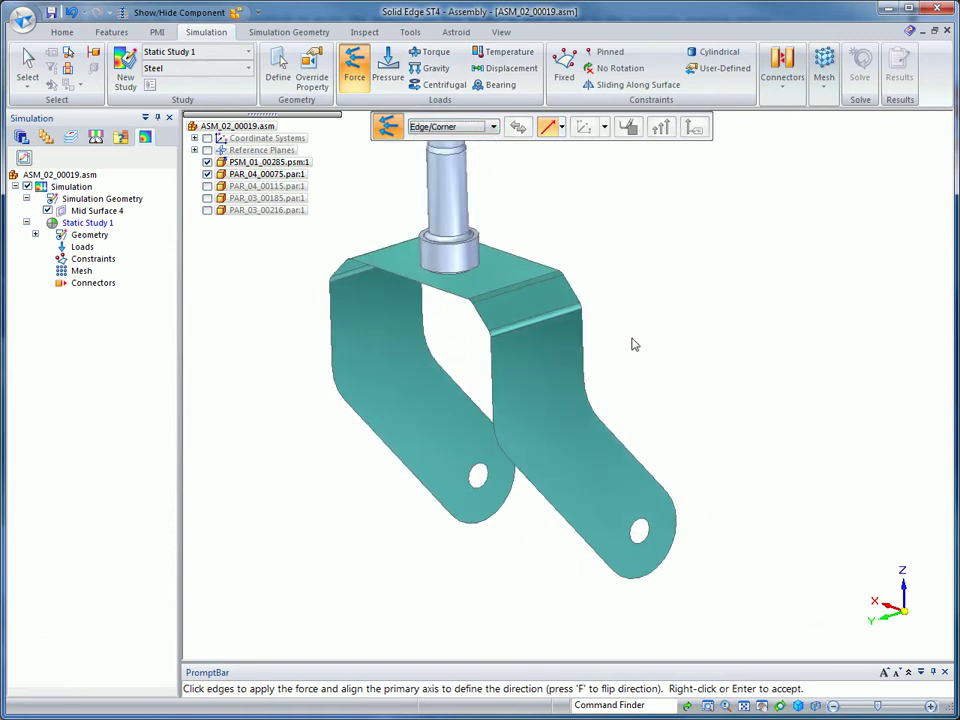
{"action": "left_click", "coordinate": [450, 470]}
{"action": "left_click", "coordinate": [620, 520]}
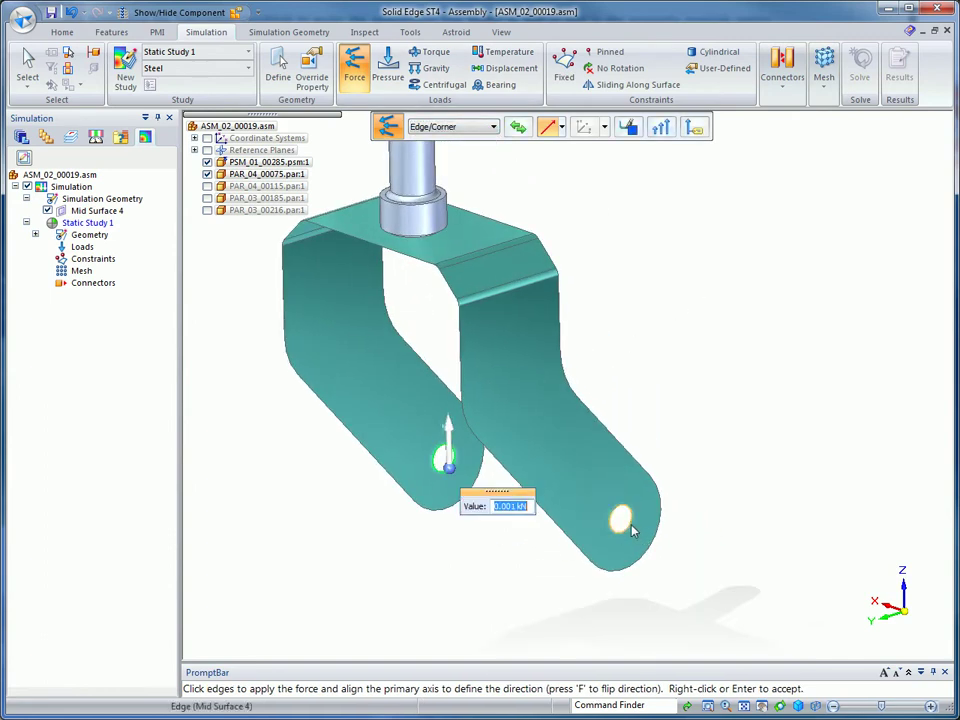
{"action": "mouse_move", "coordinate": [445, 440]}
{"action": "left_mouse_down"}
{"action": "mouse_move", "coordinate": [455, 450]}
{"action": "mouse_move", "coordinate": [440, 420]}
{"action": "left_mouse_up"}
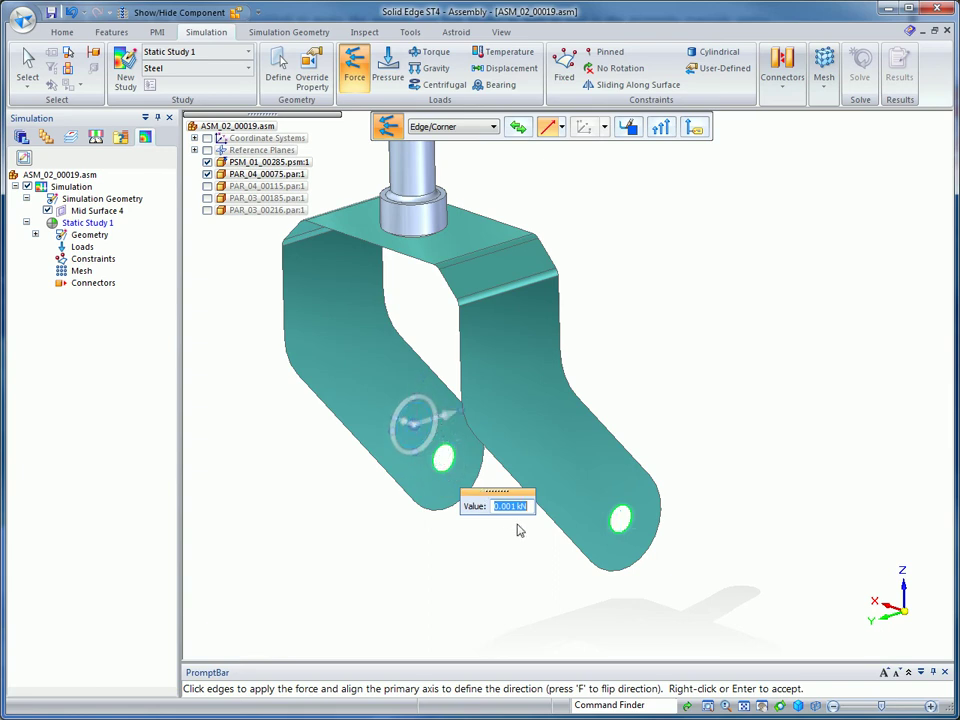
{"action": "type", "text": "4"}
{"action": "key", "text": "Return"}
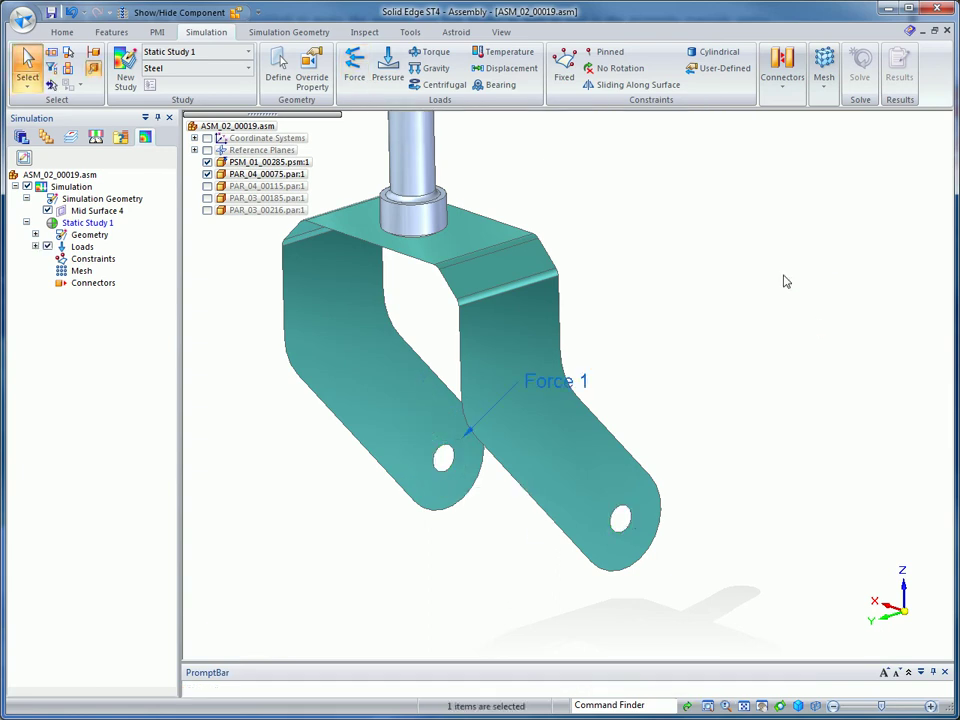
Step: Apply a Fixed constraint to the upper cylindrical face of the shaft
{"action": "left_click", "coordinate": [564, 68]}
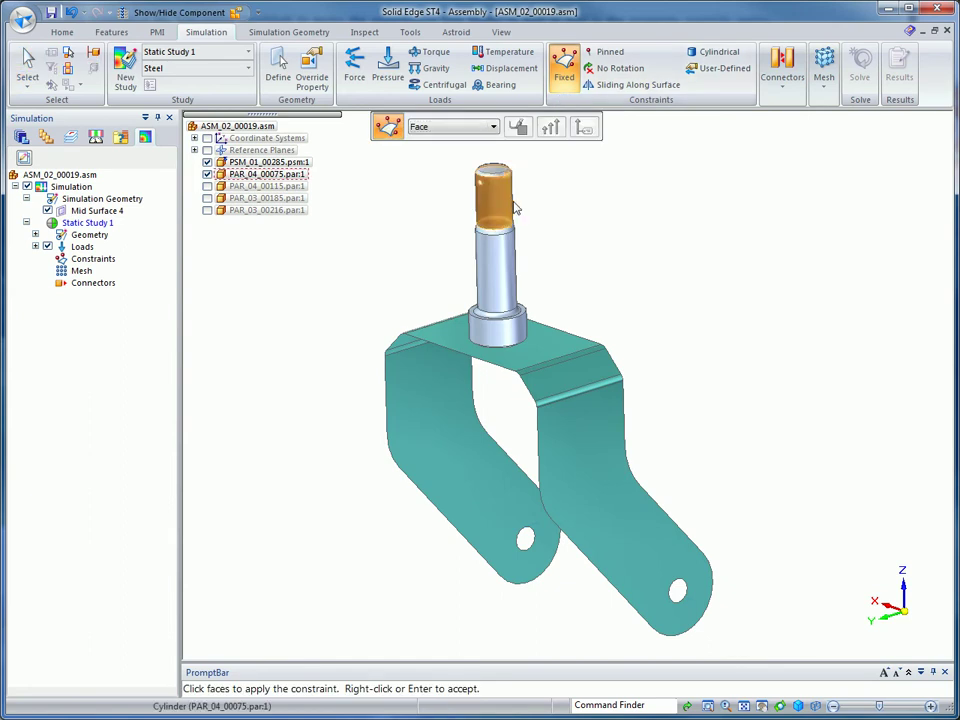
{"action": "left_click", "coordinate": [493, 192]}
{"action": "right_click", "coordinate": [741, 217]}
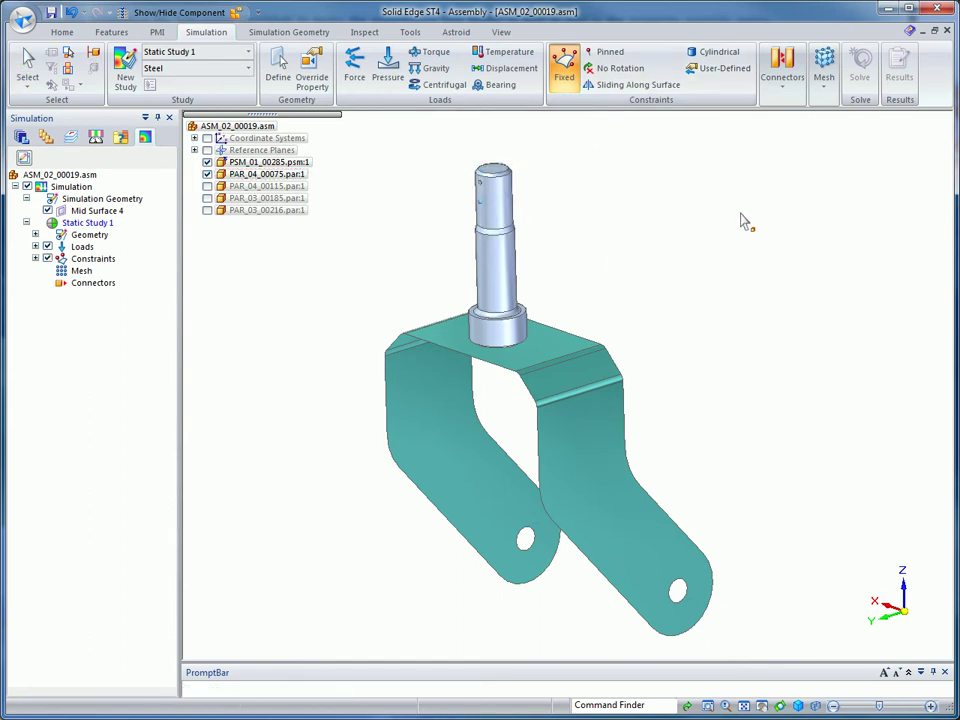
Step: Add a Glue connector between the fork's top mid-surface face and the shaft collar's bottom face, with a 5 mm search distance
{"action": "left_click", "coordinate": [783, 86]}
{"action": "left_click", "coordinate": [815, 120]}
{"action": "scroll", "coordinate": [791, 246], "scroll_direction": "up", "scroll_amount": 5}
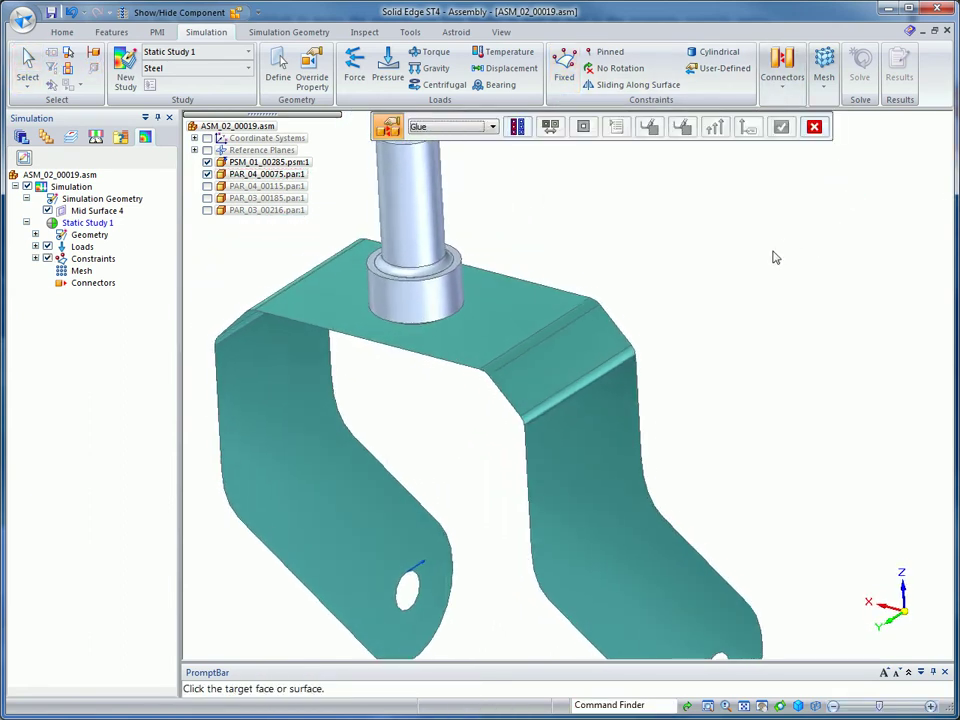
{"action": "left_click", "coordinate": [590, 296]}
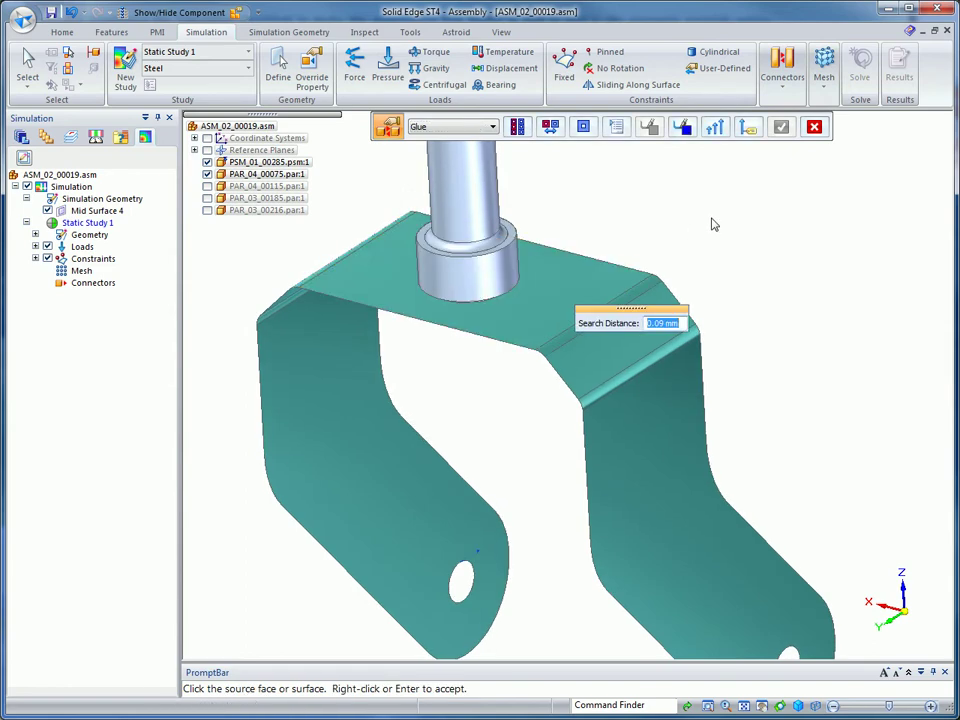
{"action": "left_click", "coordinate": [514, 292]}
{"action": "right_click", "coordinate": [699, 198]}
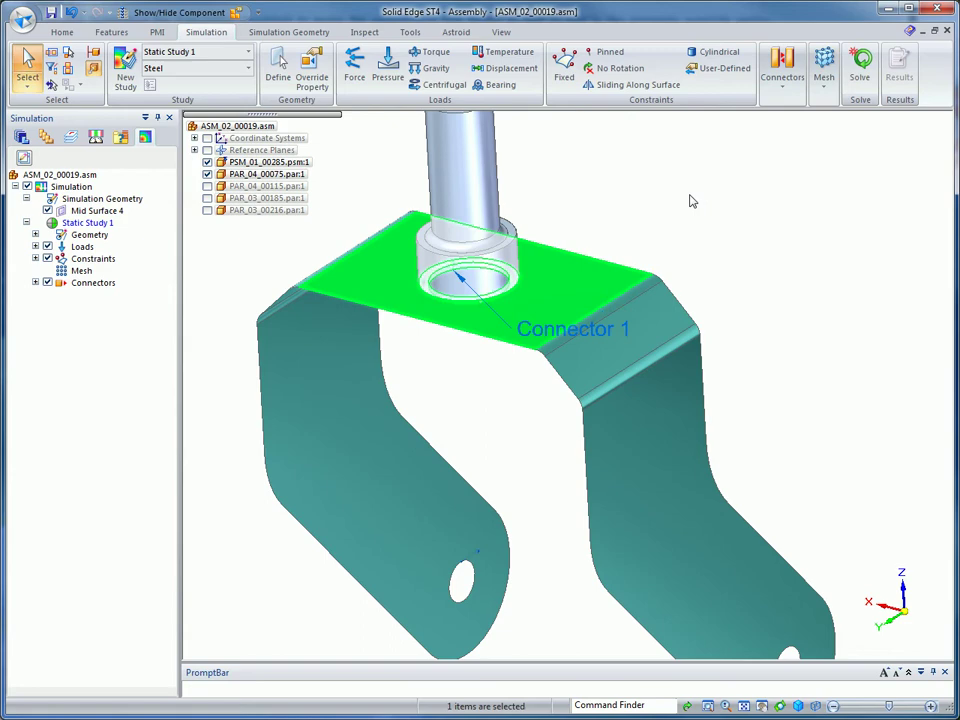
Step: Edit the glue connector between shaft and fork so that its symbol spacing is at the densest setting
{"action": "scroll", "coordinate": [752, 199], "scroll_direction": "up", "scroll_amount": 5}
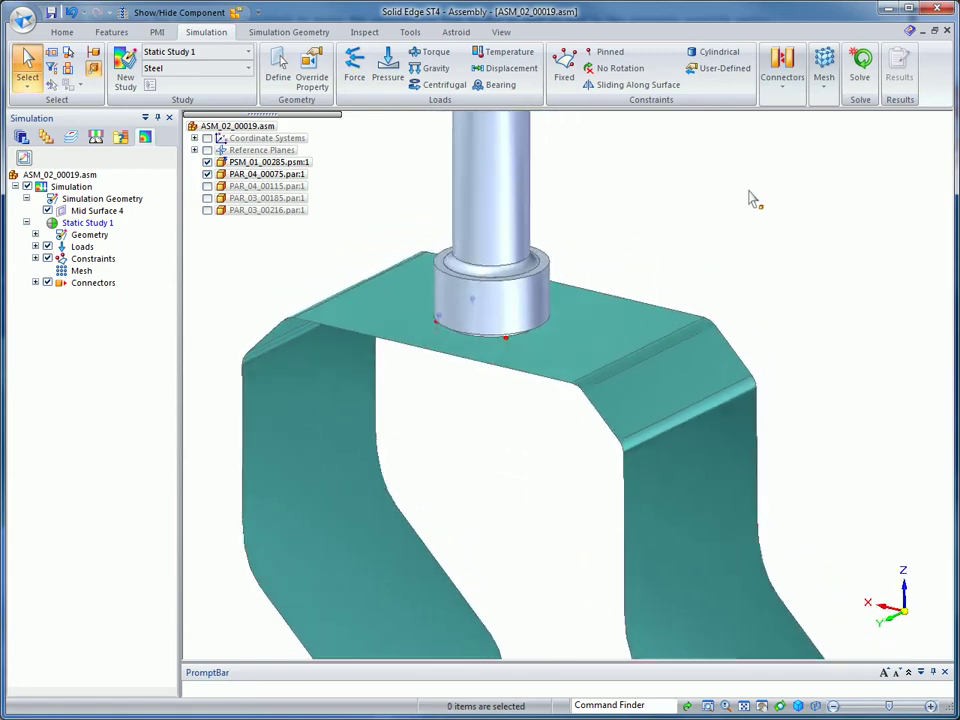
{"action": "left_click", "coordinate": [36, 283]}
{"action": "double_click", "coordinate": [102, 297]}
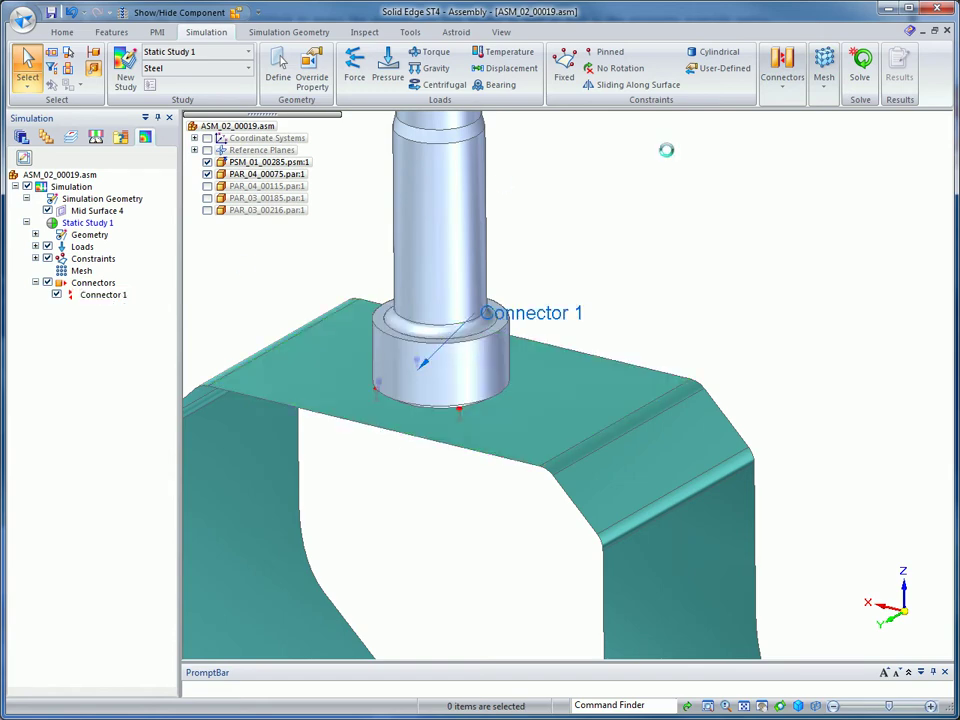
{"action": "left_click", "coordinate": [718, 128]}
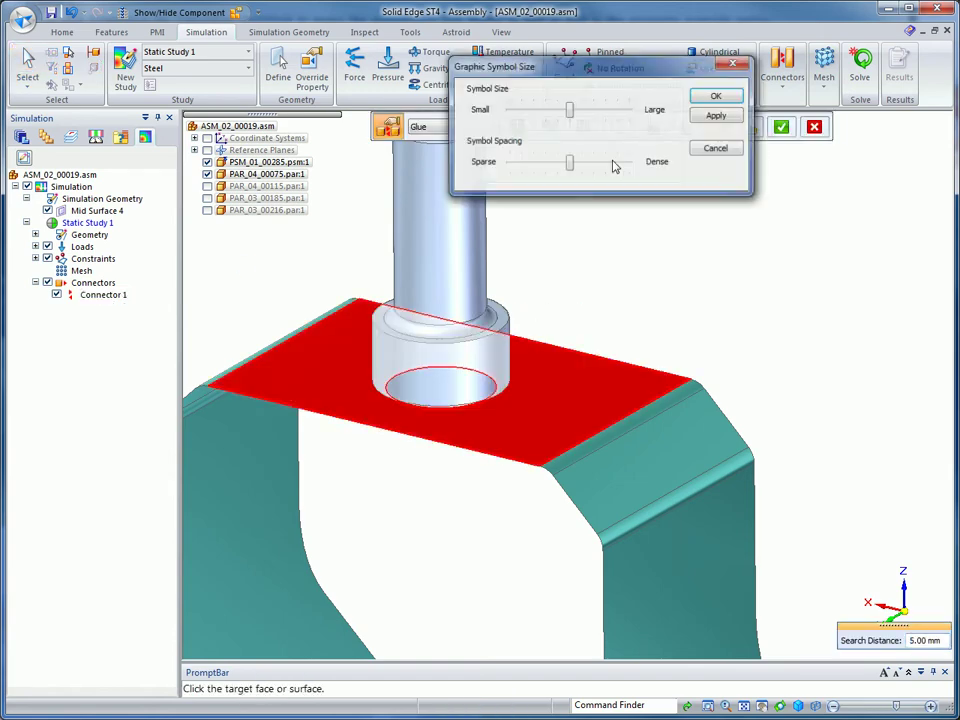
{"action": "left_click_drag", "start_coordinate": [570, 164], "coordinate": [629, 164]}
{"action": "left_click", "coordinate": [718, 97]}
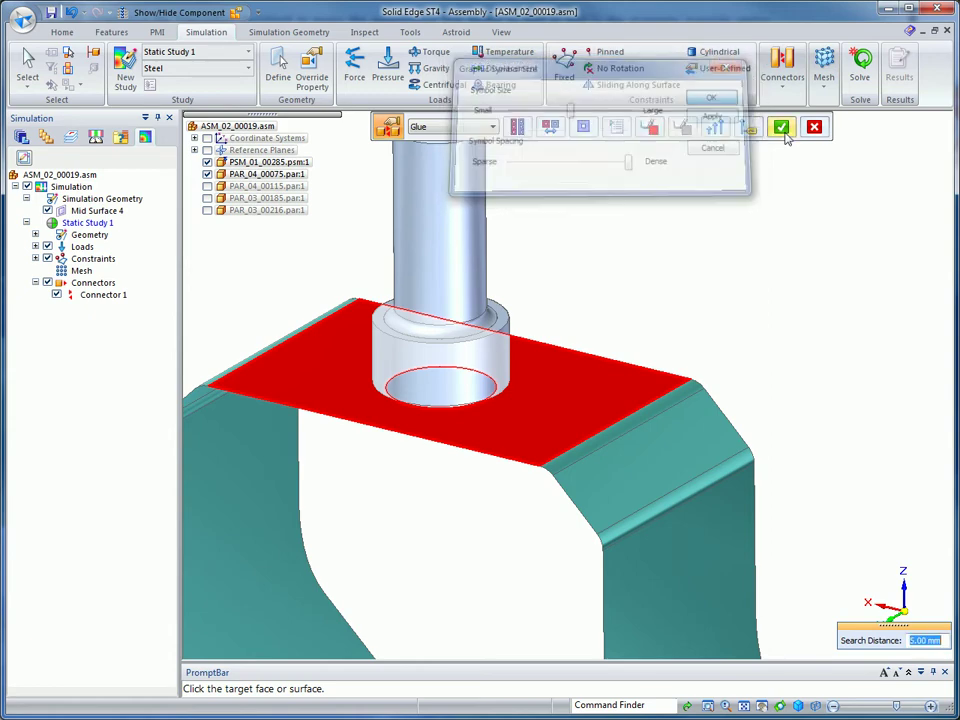
{"action": "left_click", "coordinate": [782, 128]}
{"action": "left_click", "coordinate": [783, 129]}
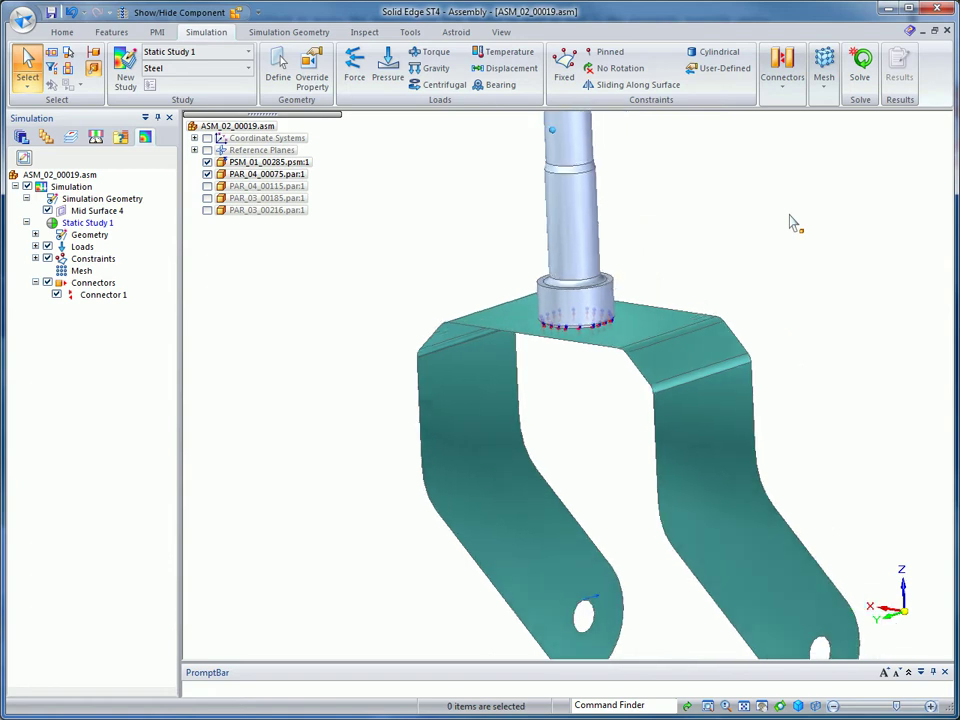
Step: Start the mixed mesh, review the solid mesh options, and set the surface mesh's quad edge layers to 1
{"action": "left_click", "coordinate": [820, 89]}
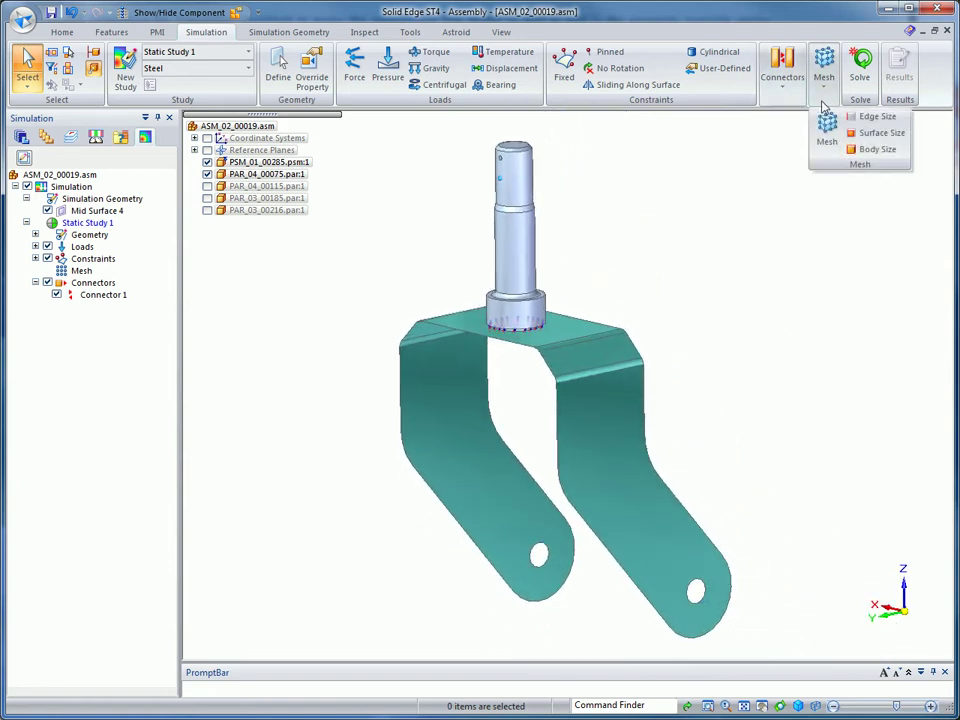
{"action": "left_click", "coordinate": [823, 128]}
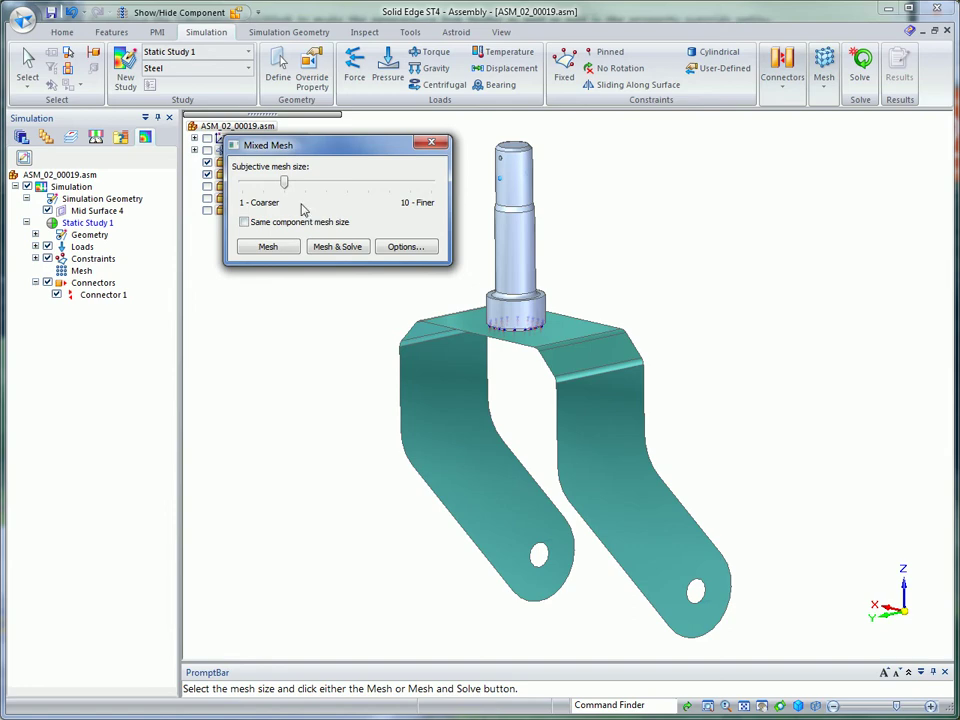
{"action": "left_click", "coordinate": [397, 247]}
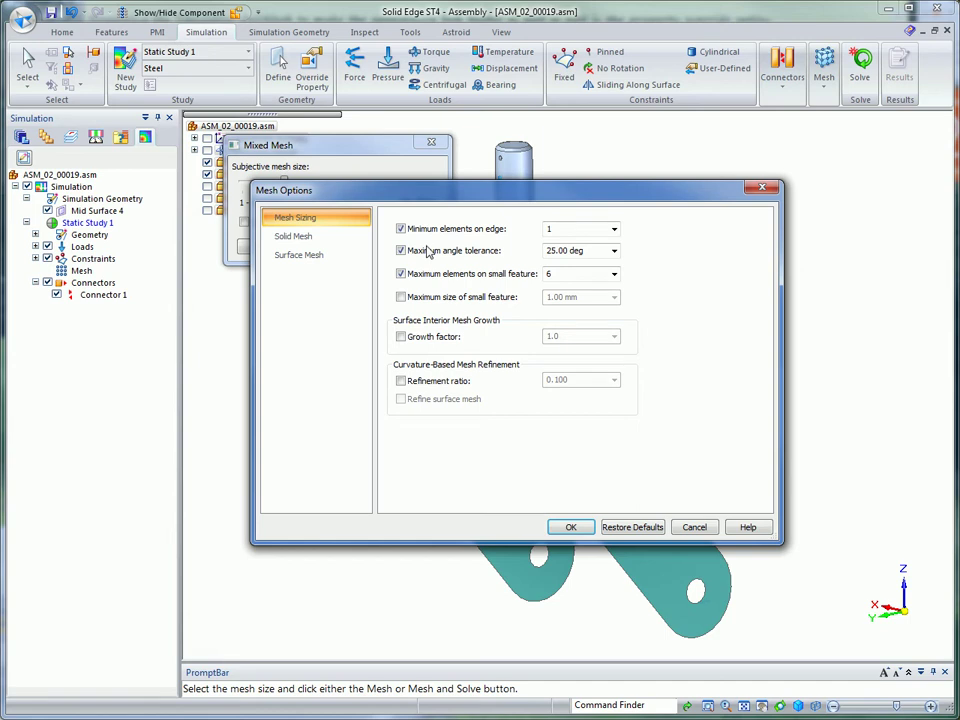
{"action": "left_click", "coordinate": [309, 241]}
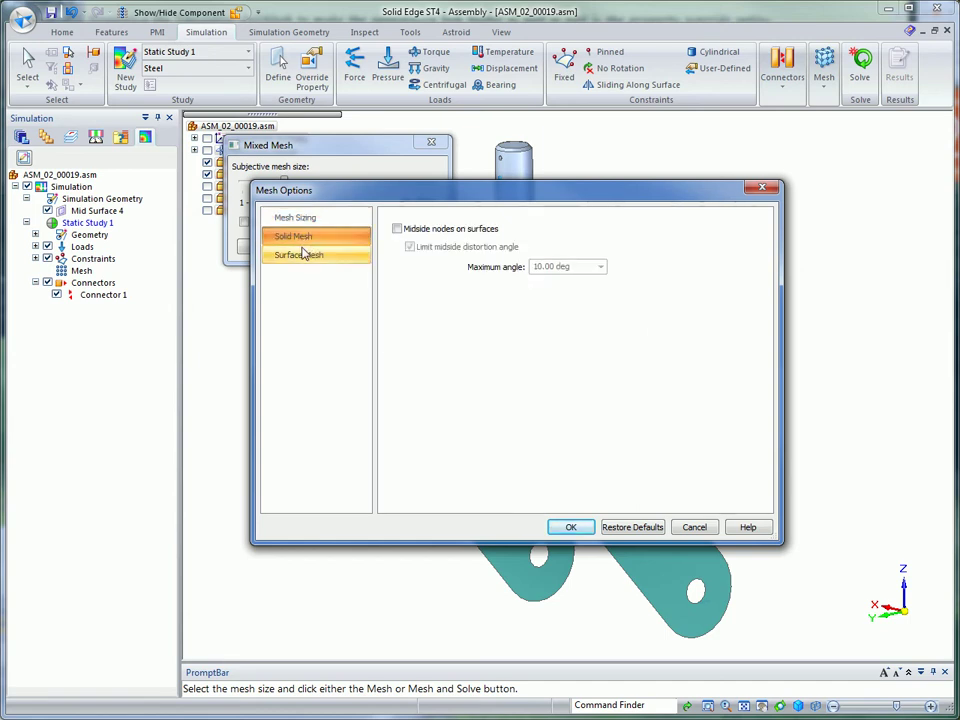
{"action": "left_click", "coordinate": [304, 258]}
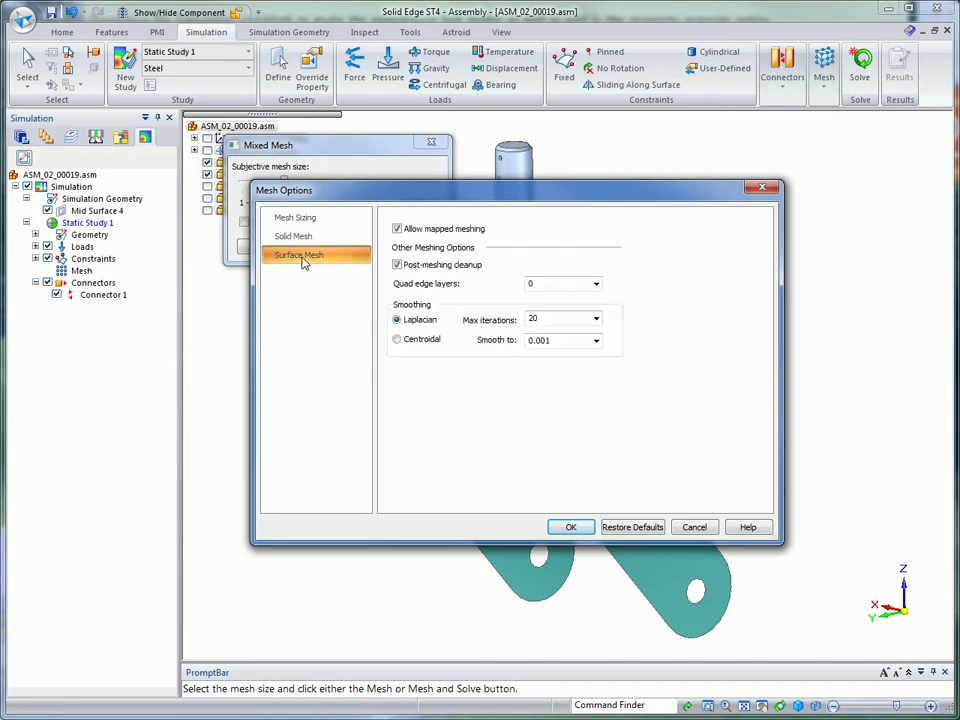
{"action": "double_click", "coordinate": [557, 284]}
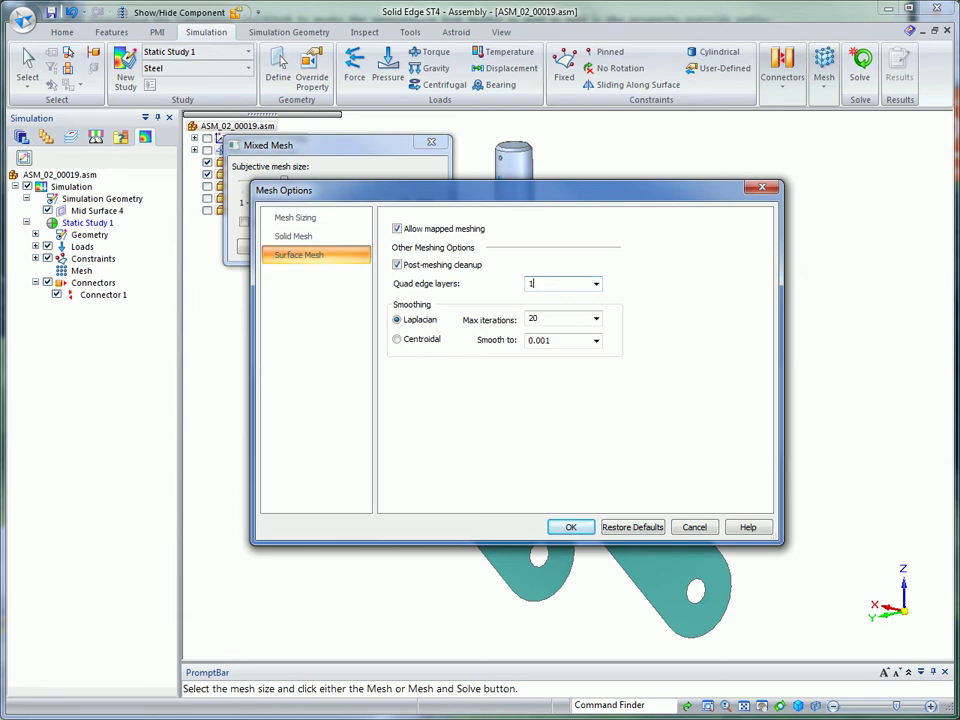
{"action": "key", "text": "Tab"}
{"action": "left_click", "coordinate": [570, 527]}
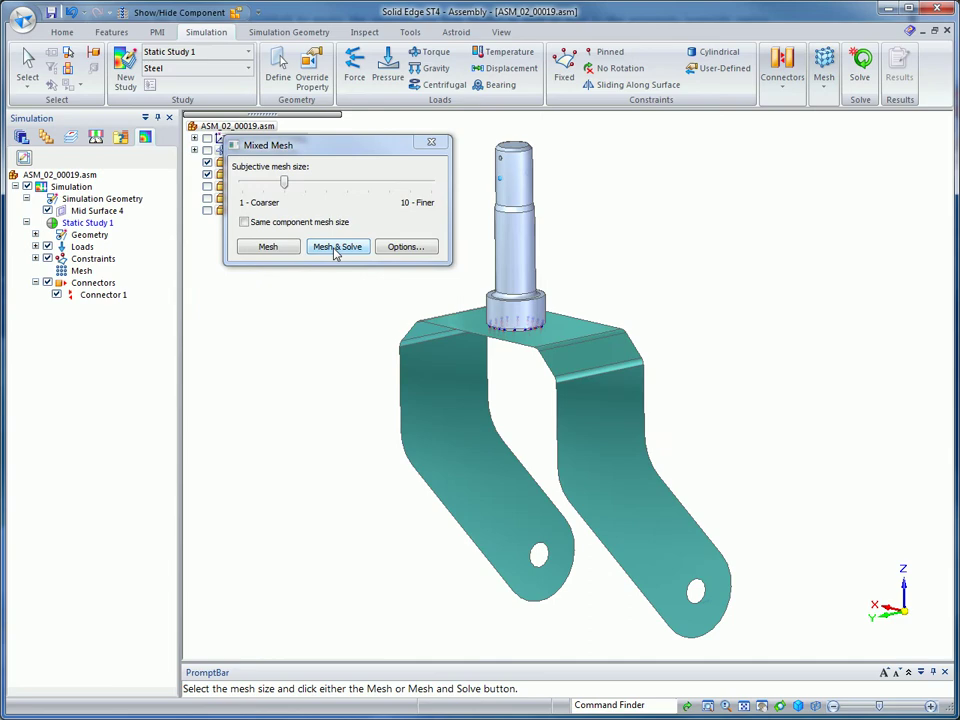
Step: Mesh and solve the study, and view the displacement results at actual deformation scale before leaving the results
{"action": "left_click", "coordinate": [336, 250]}
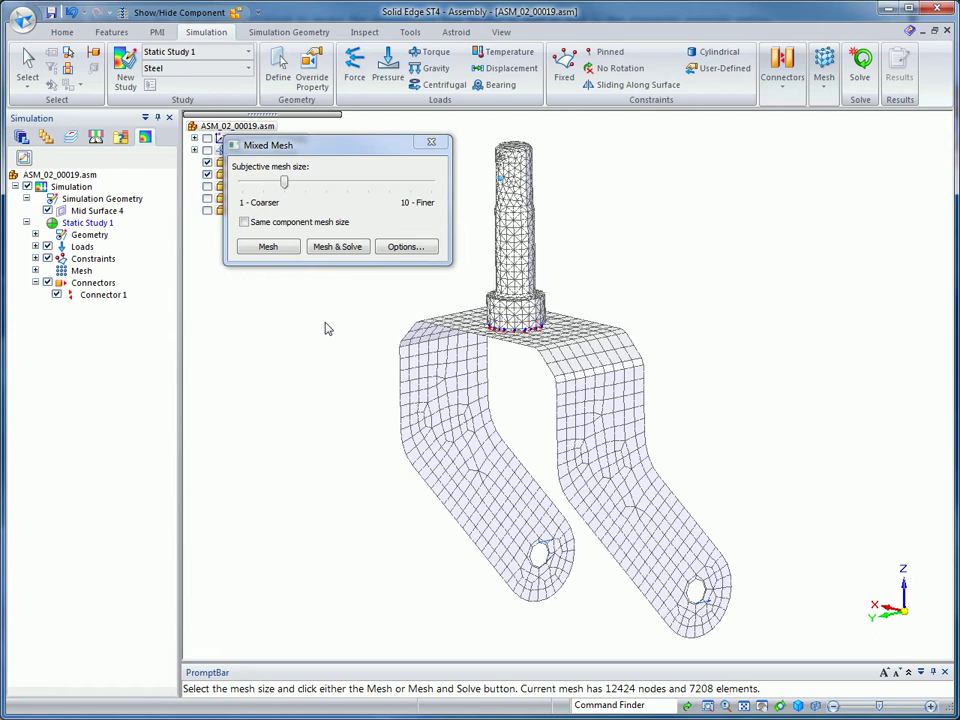
{"action": "left_click", "coordinate": [336, 247]}
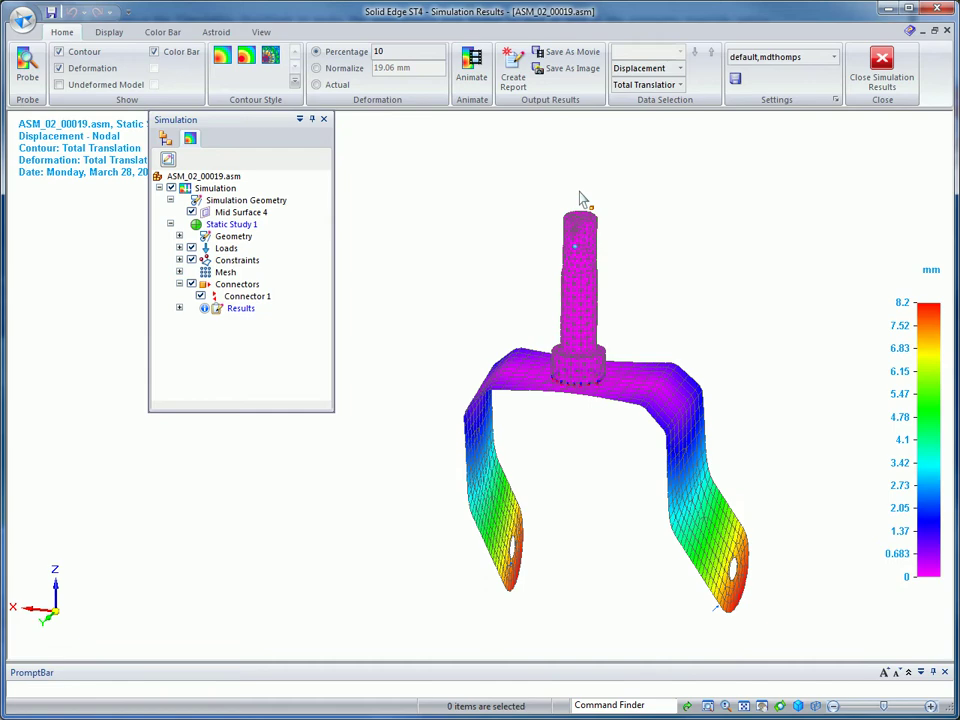
{"action": "left_click", "coordinate": [316, 85]}
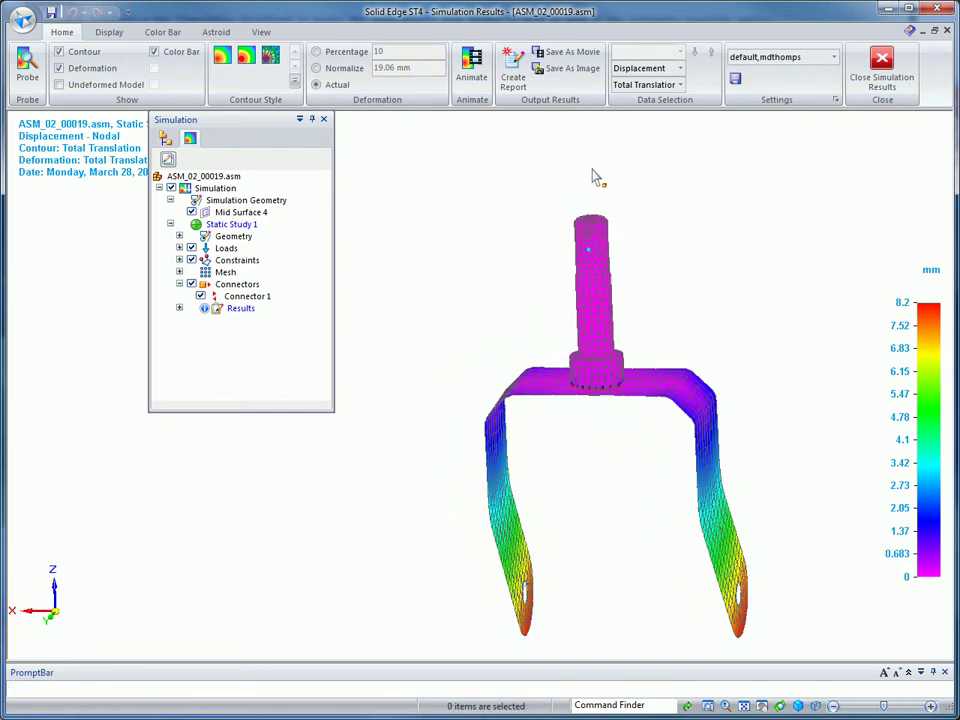
{"action": "left_click", "coordinate": [878, 66]}
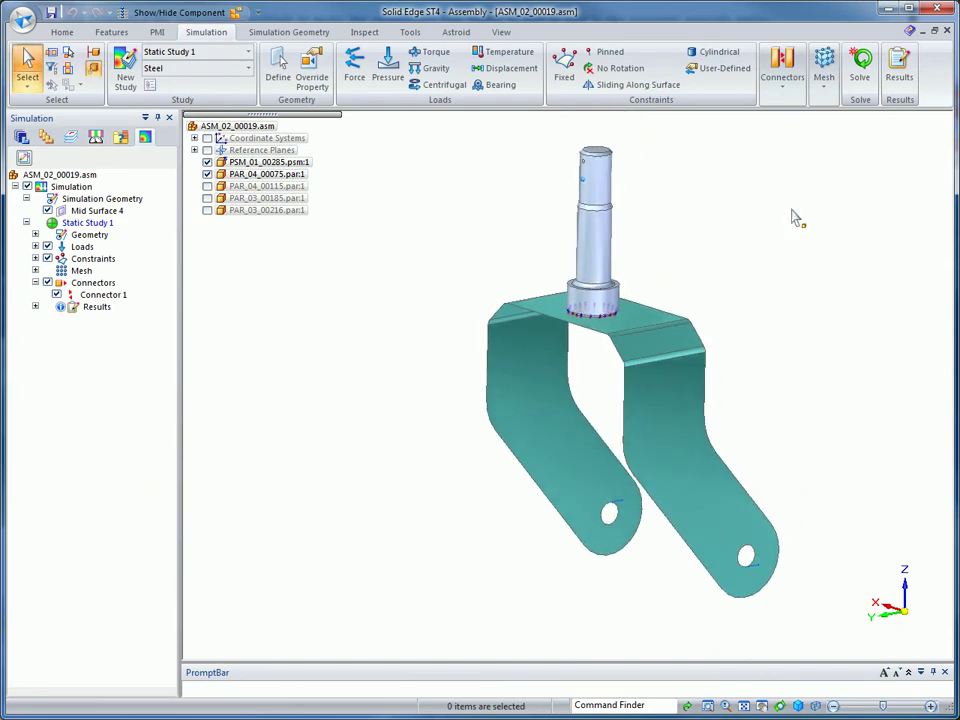
Step: Edit the fork sheet metal part in place and move its ordered features through Hole 3 to Synchronous
{"action": "left_click", "coordinate": [272, 163]}
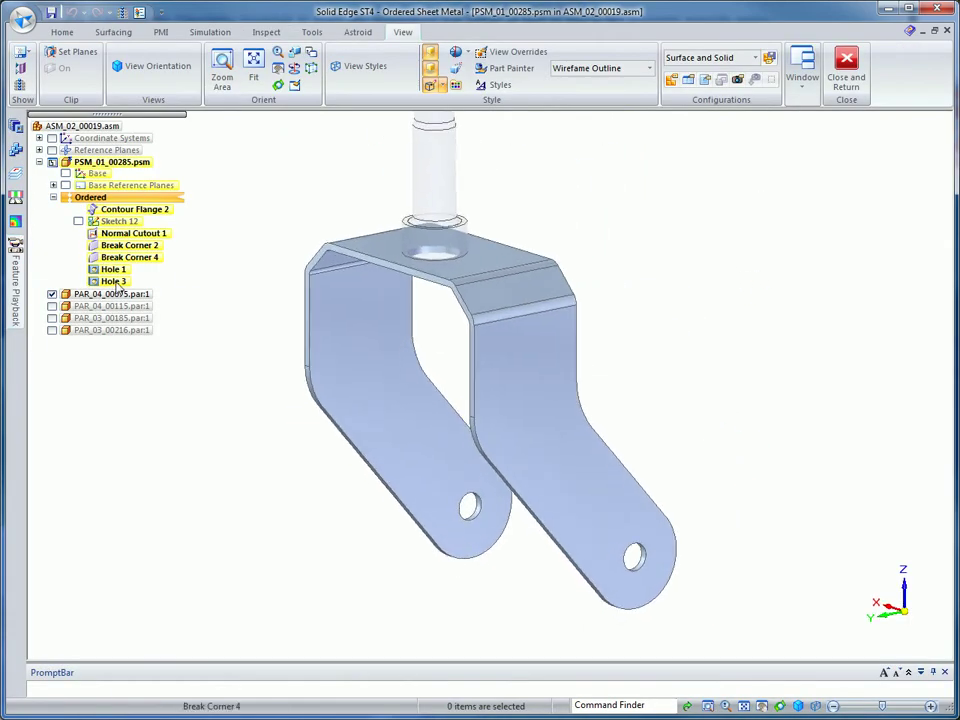
{"action": "left_click", "coordinate": [112, 282]}
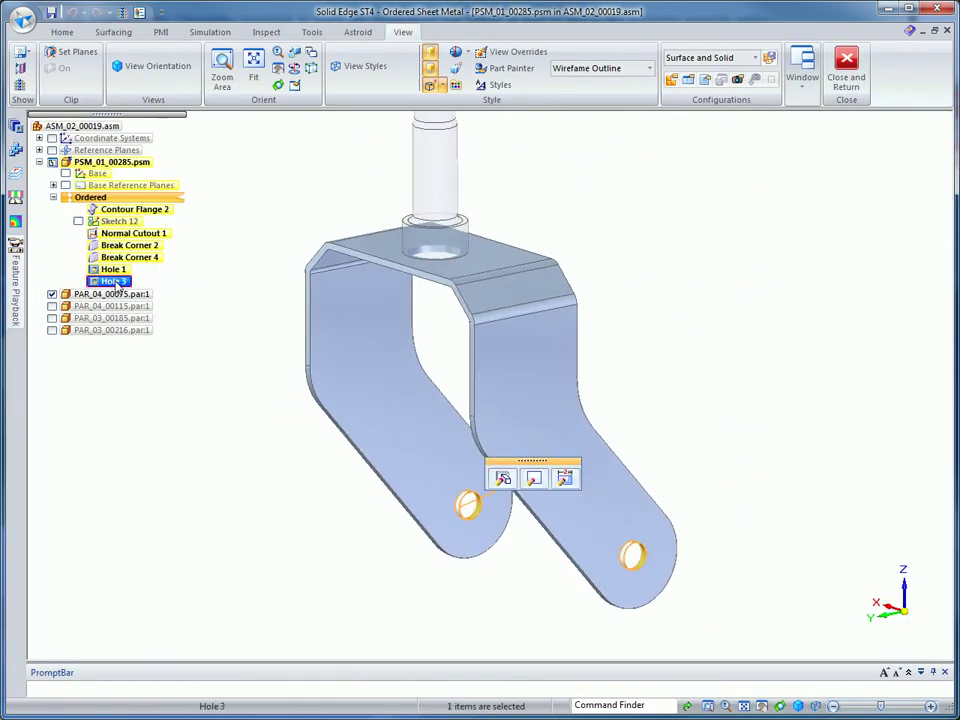
{"action": "right_click", "coordinate": [117, 285]}
{"action": "left_click", "coordinate": [175, 376]}
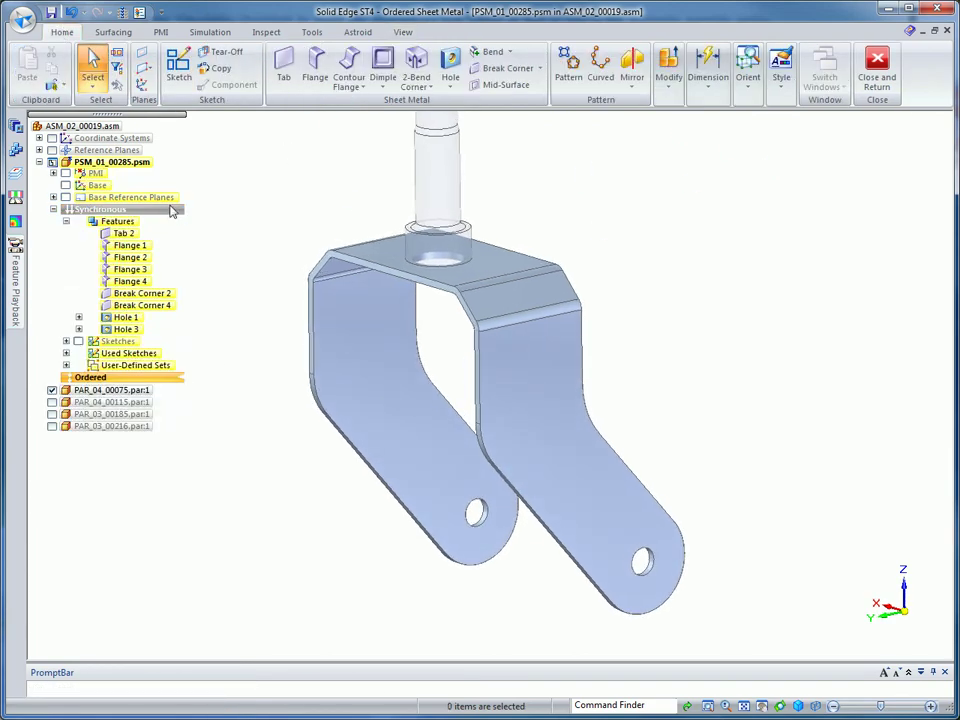
Step: In the Synchronous environment, relate the two opposite slanted edge faces of the near fork leg as parallel
{"action": "double_click", "coordinate": [173, 210]}
{"action": "left_click", "coordinate": [628, 467]}
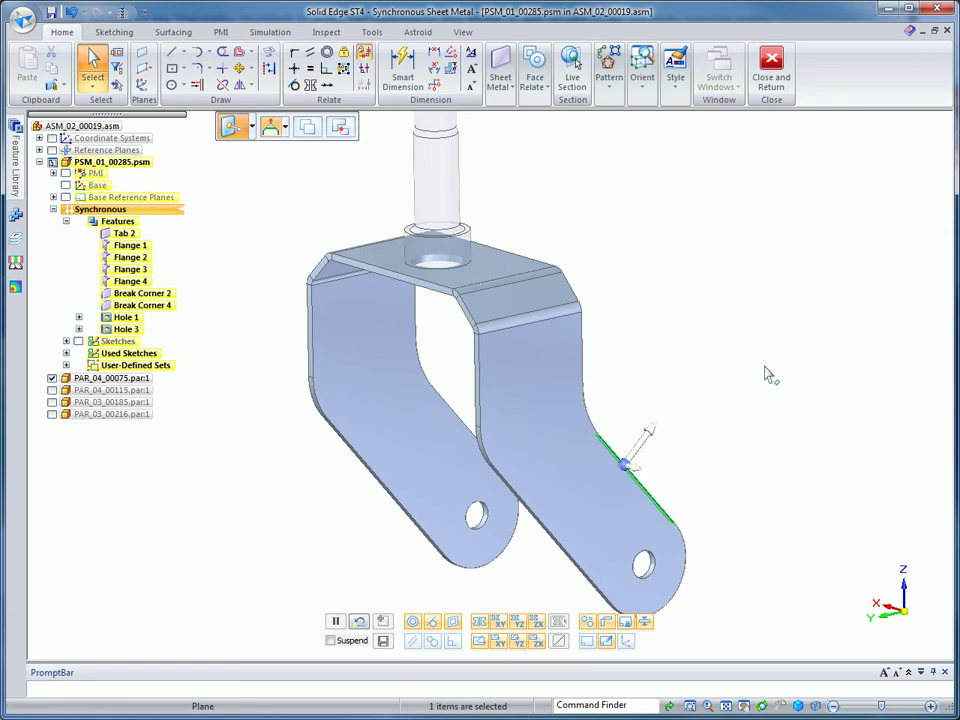
{"action": "left_click", "coordinate": [550, 89]}
{"action": "left_click", "coordinate": [556, 125]}
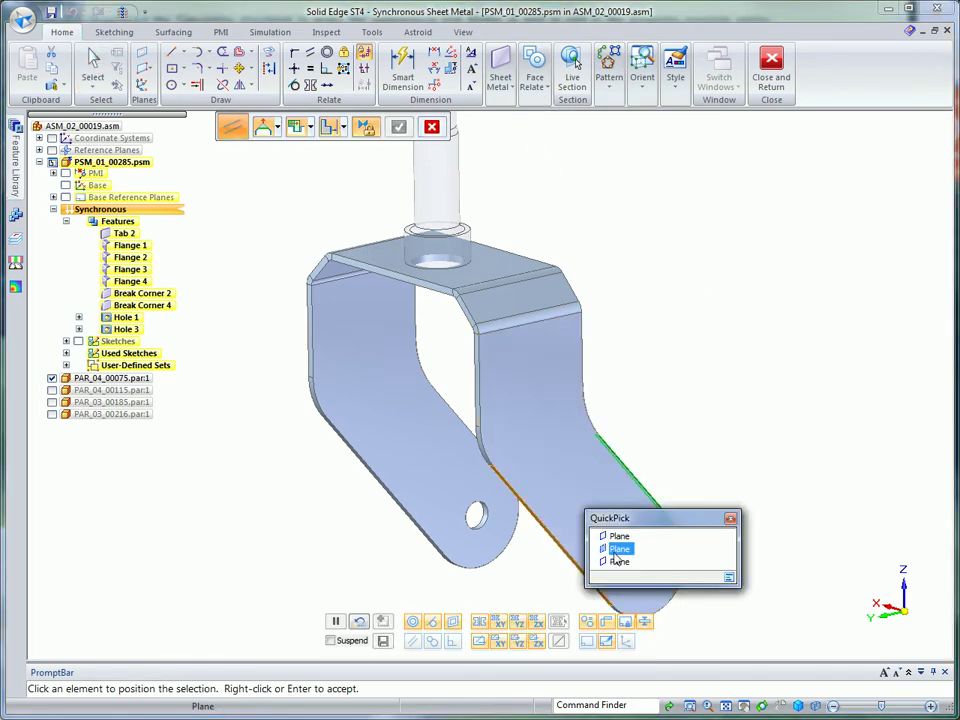
{"action": "left_click", "coordinate": [622, 549]}
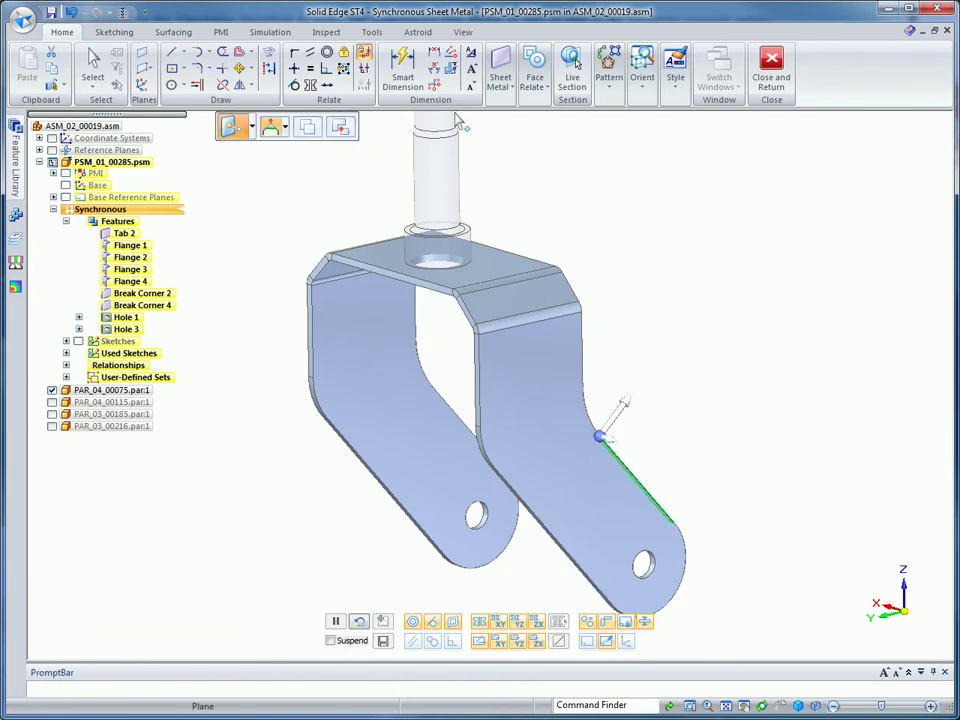
Step: Add a locked radius dimension to the rounded end of the near fork leg
{"action": "left_click", "coordinate": [402, 70]}
{"action": "left_click", "coordinate": [688, 562]}
{"action": "left_click", "coordinate": [755, 542]}
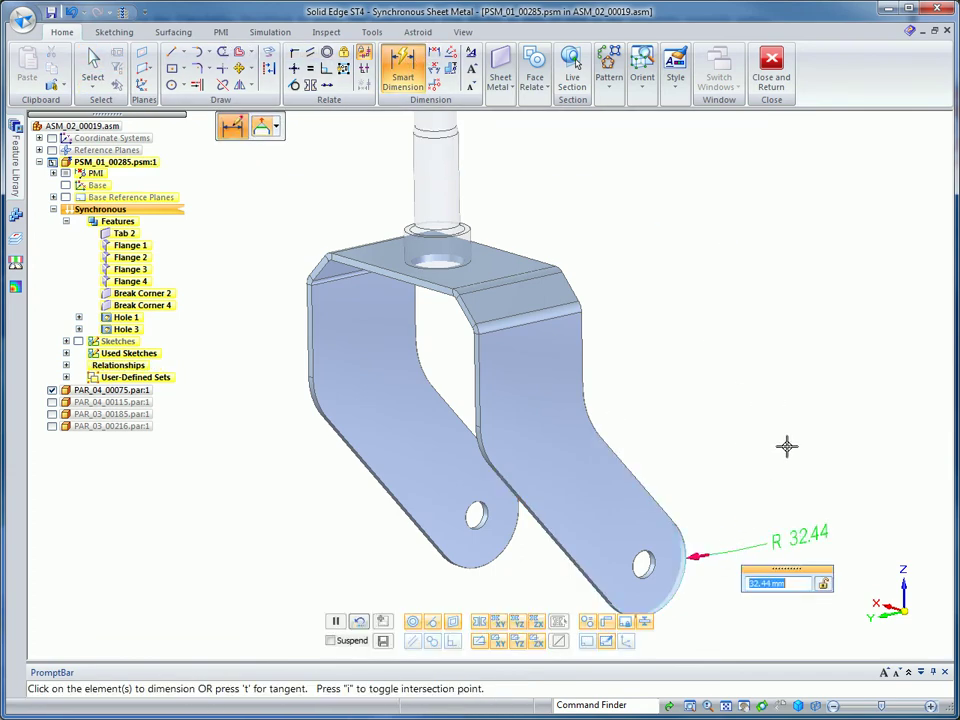
{"action": "left_click", "coordinate": [92, 60]}
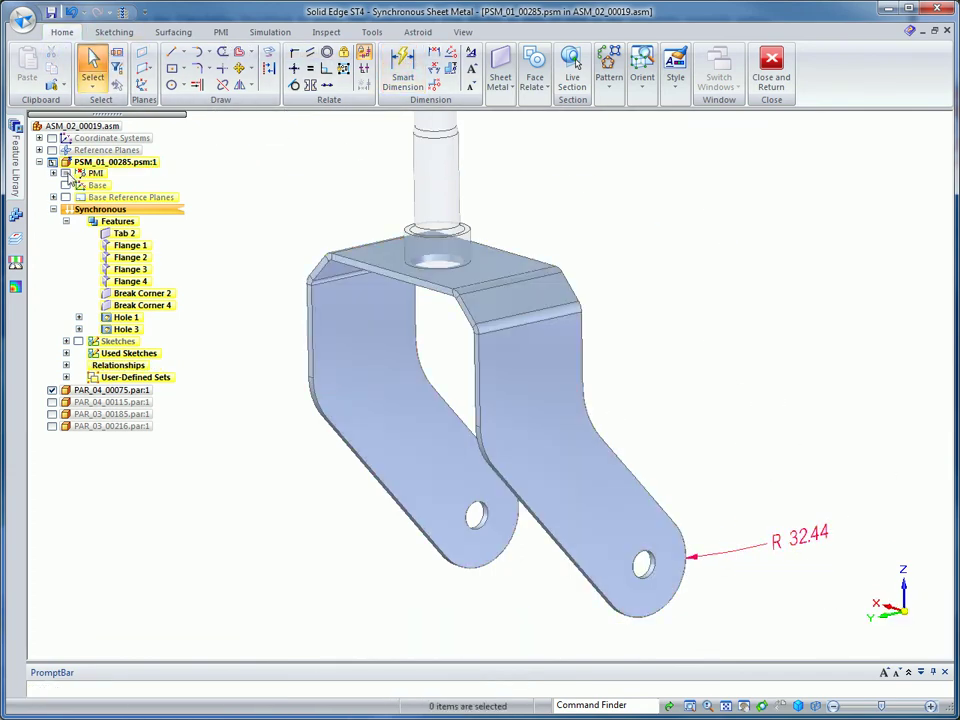
Step: Return to the assembly and apply the All Parts On display configuration
{"action": "left_click", "coordinate": [771, 66]}
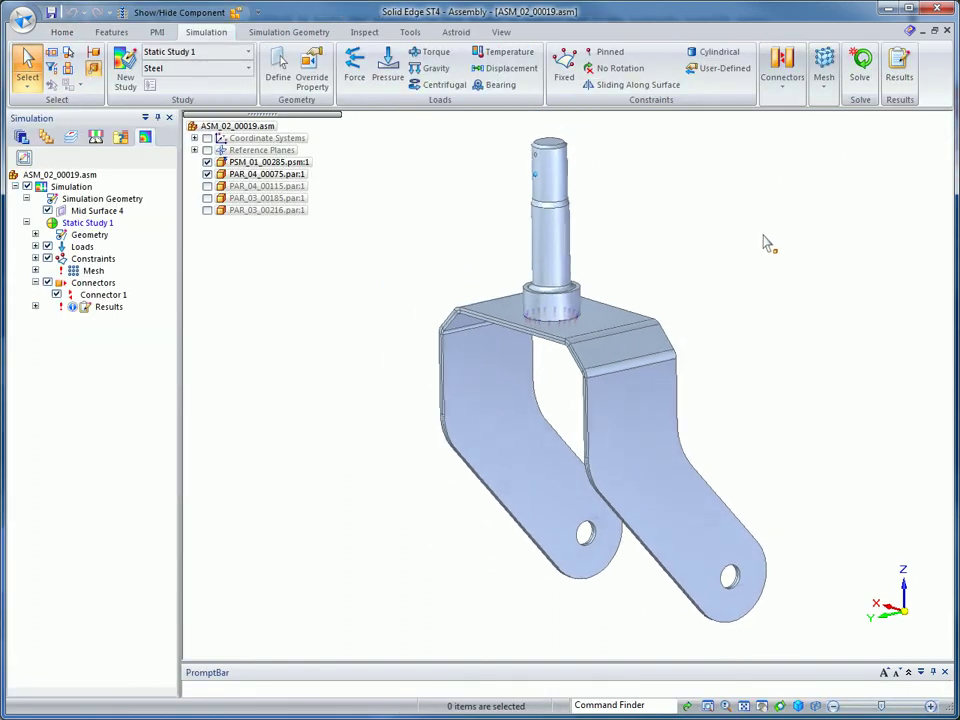
{"action": "left_click", "coordinate": [236, 12]}
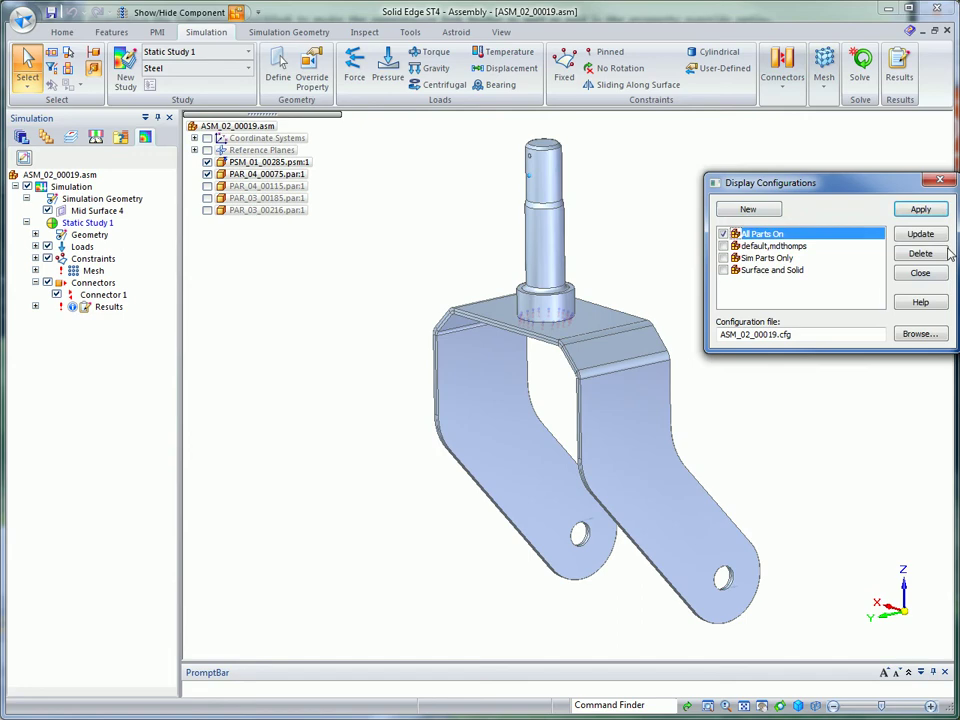
{"action": "left_click", "coordinate": [920, 272]}
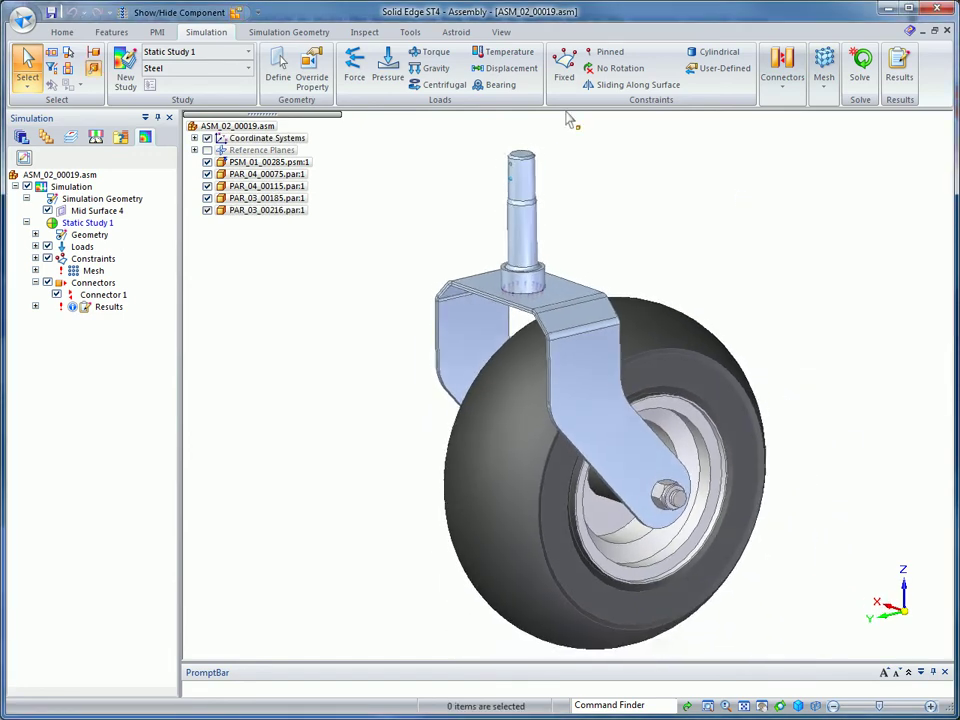
Step: Override the fork's property with Steel and a thickness of 10 mm, and check the entry under Override Properties
{"action": "left_click", "coordinate": [309, 74]}
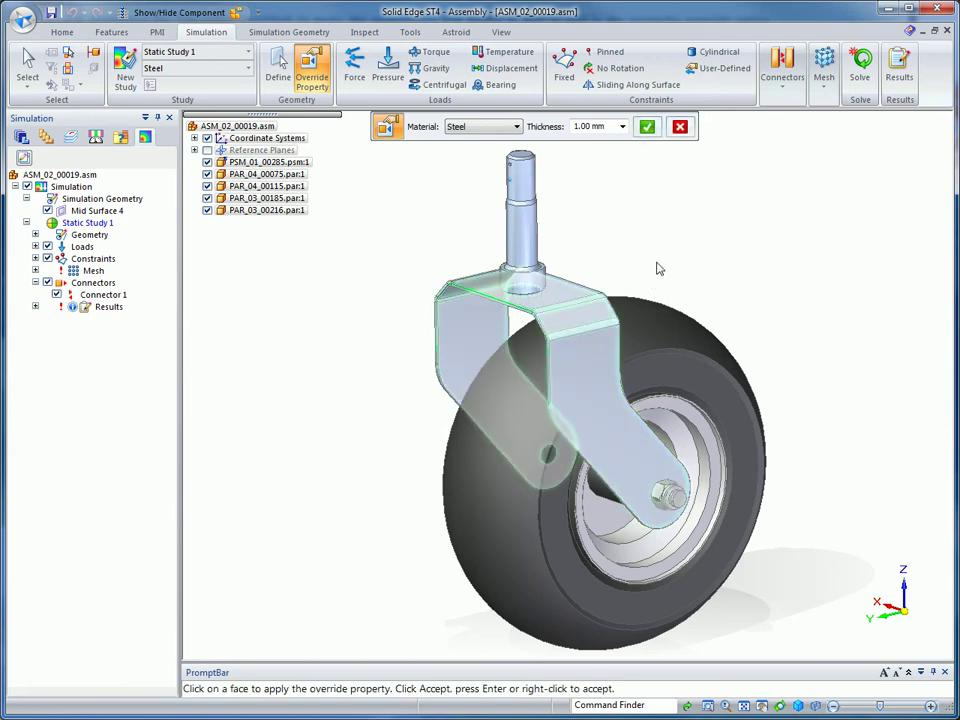
{"action": "left_click", "coordinate": [608, 126]}
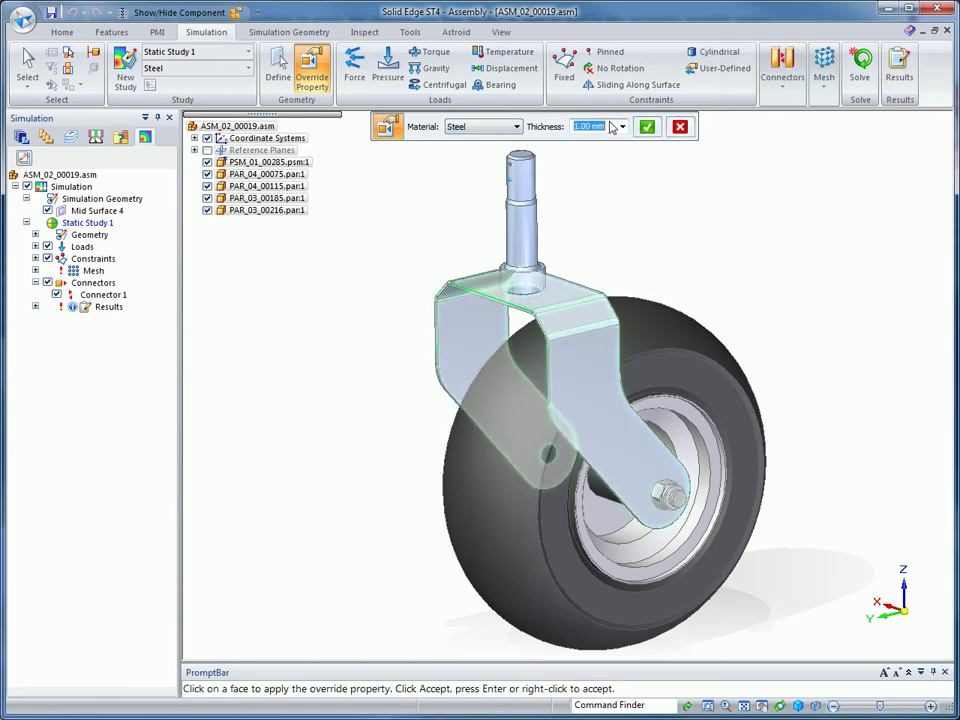
{"action": "left_click", "coordinate": [648, 127]}
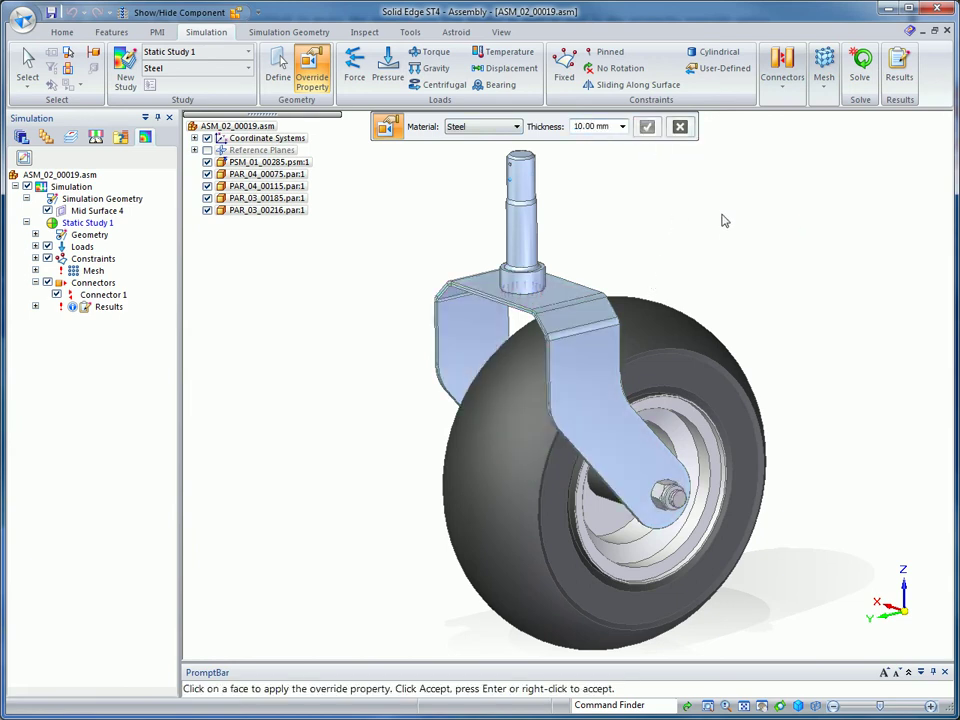
{"action": "left_click", "coordinate": [35, 247]}
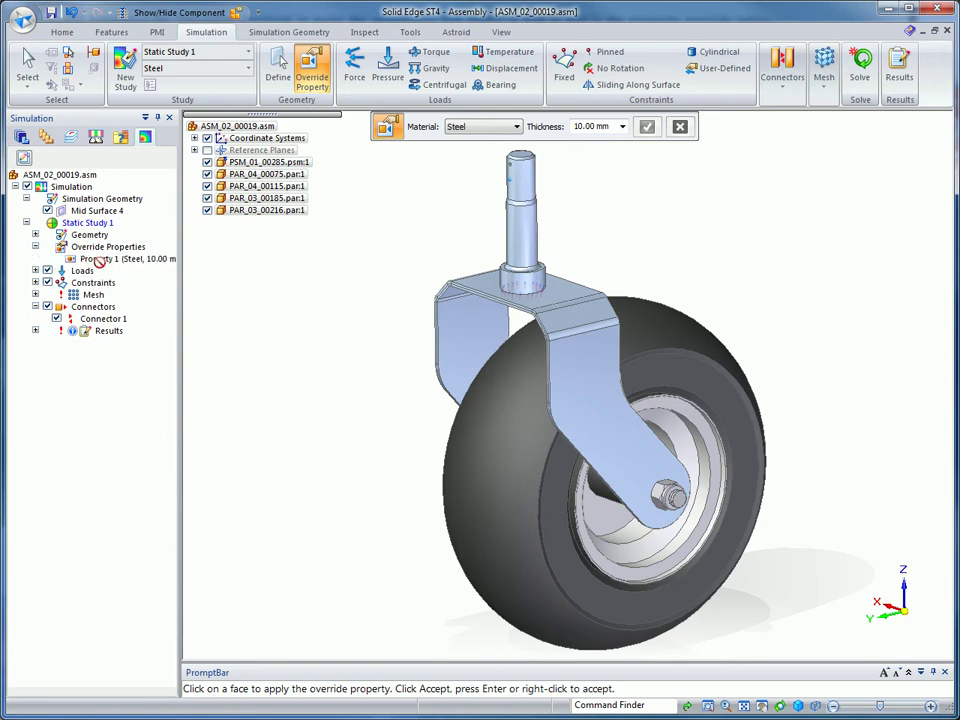
{"action": "key", "text": "Escape"}
Step: Move the thin edge face of the fork's top plate outward by 10 mm to widen the fork
{"action": "middle_click_drag", "start_coordinate": [681, 229], "coordinate": [800, 246]}
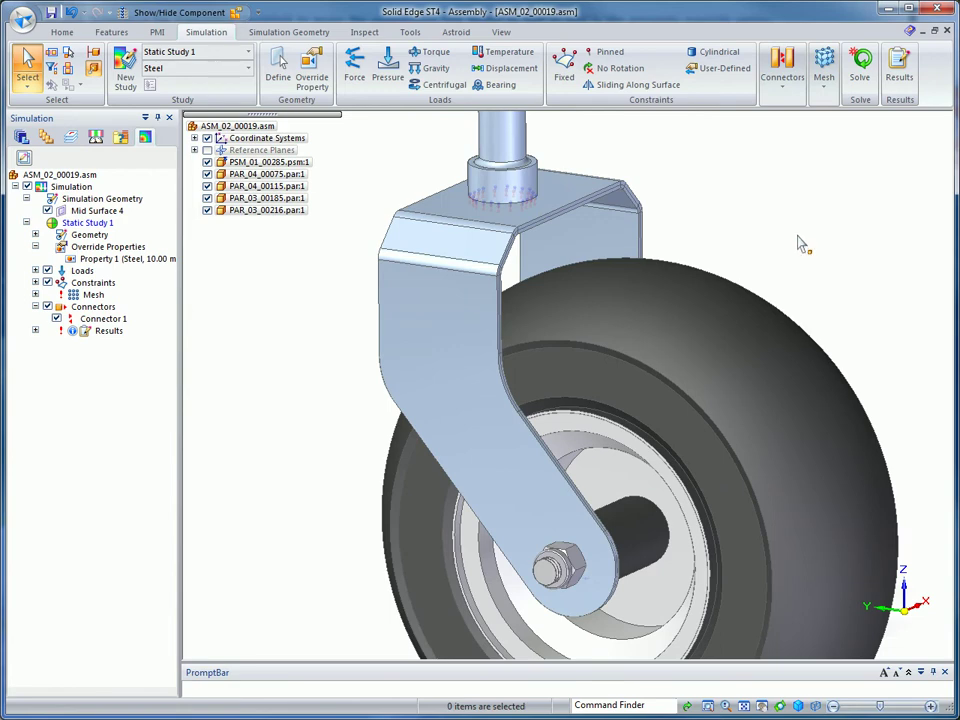
{"action": "left_click", "coordinate": [597, 214]}
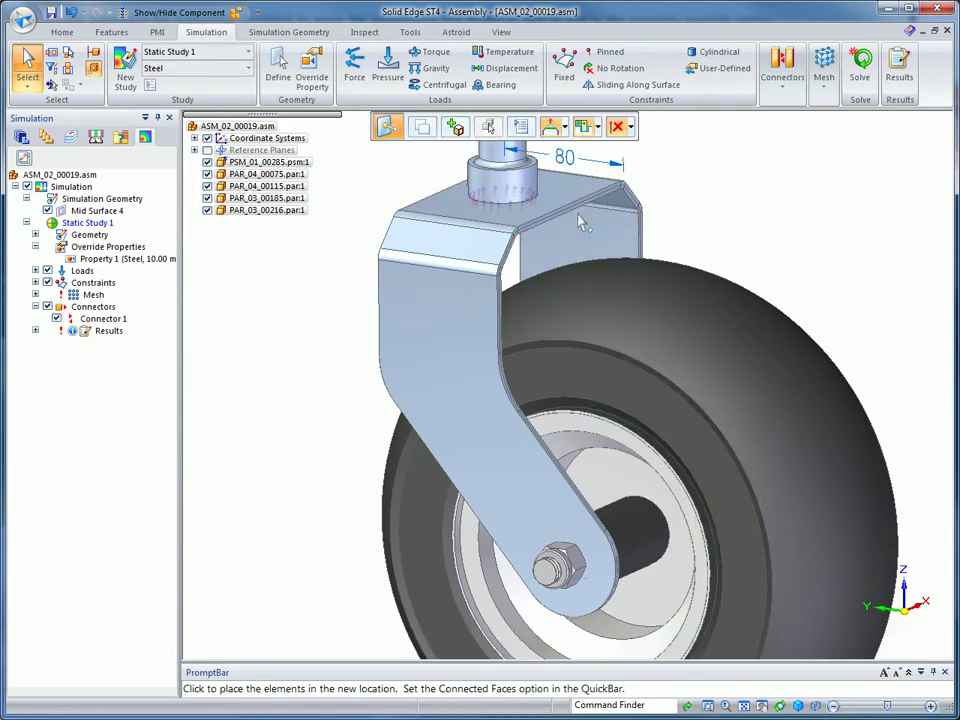
{"action": "type", "text": "10"}
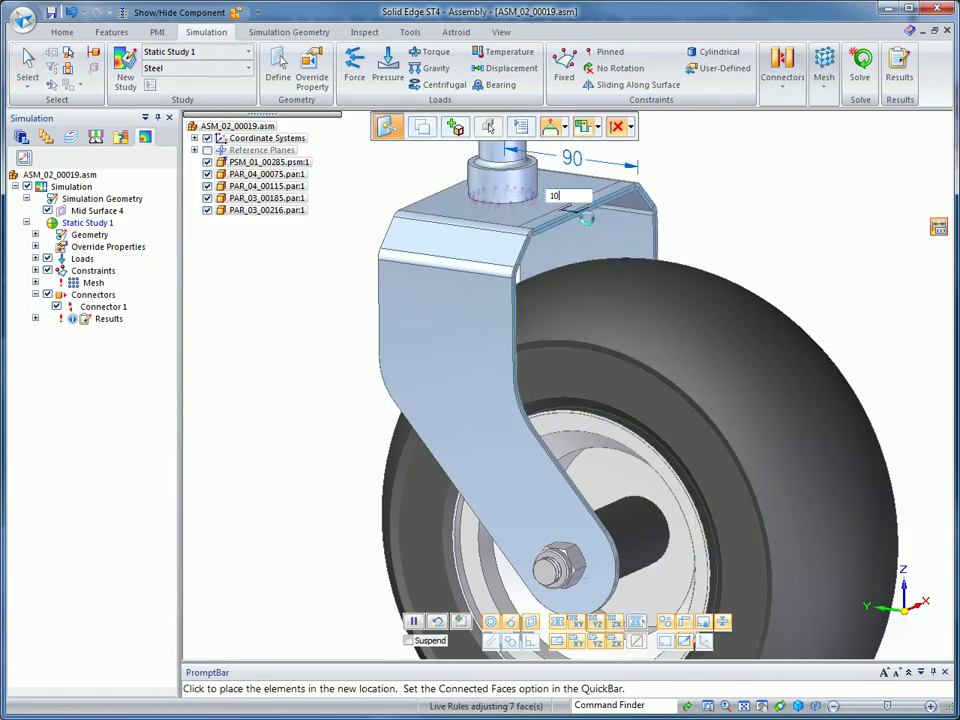
{"action": "key", "text": "Return"}
Step: Move the slanted face between the fork's top plate and leg inward by 12 mm
{"action": "left_click", "coordinate": [433, 248]}
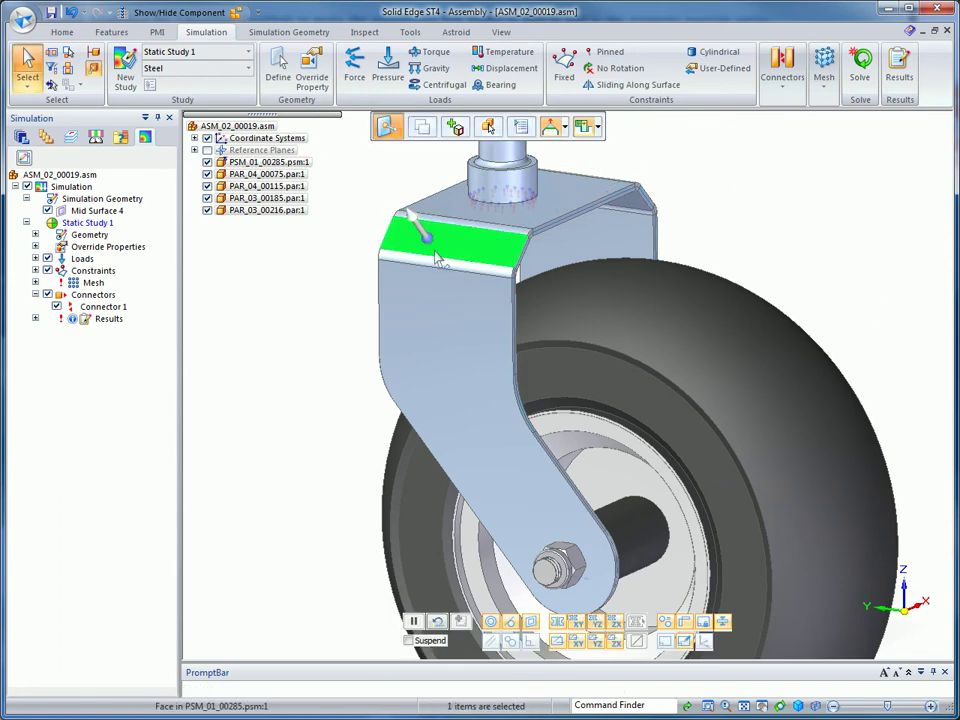
{"action": "left_click", "coordinate": [398, 314]}
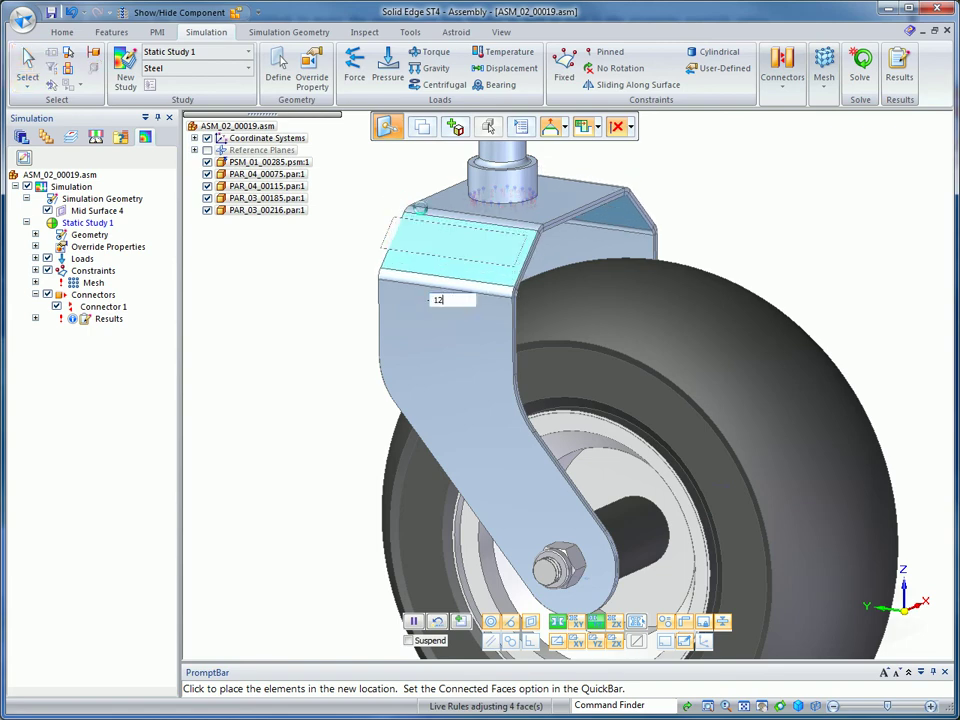
{"action": "key", "text": "Escape"}
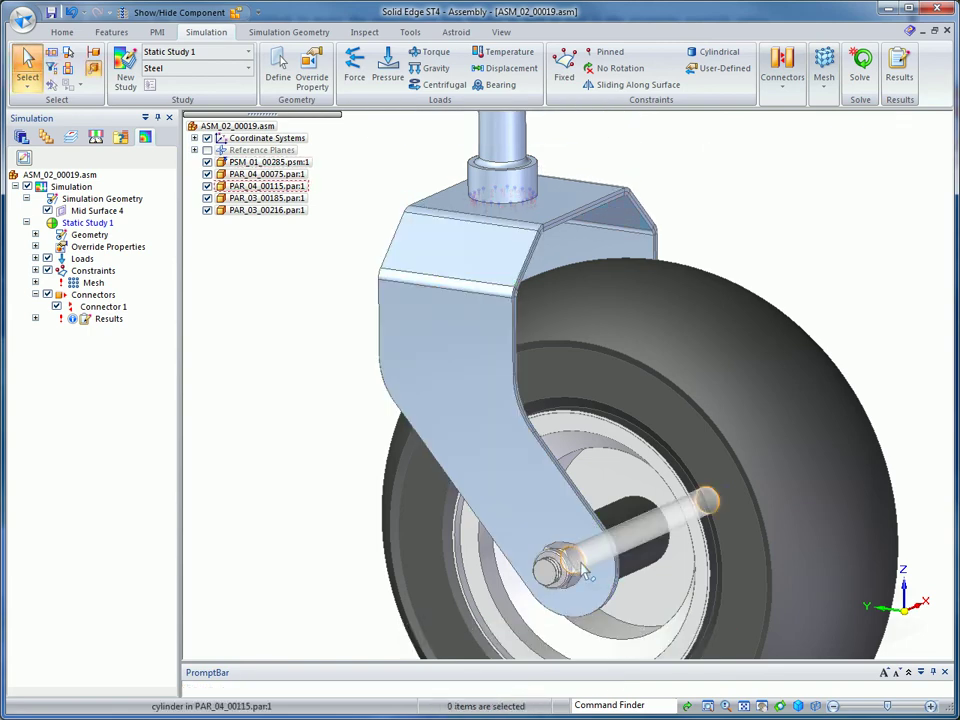
Step: Move the axle upward about 18 mm together with the fork's leg ends and the wheel
{"action": "left_click", "coordinate": [585, 570]}
{"action": "left_click", "coordinate": [578, 560]}
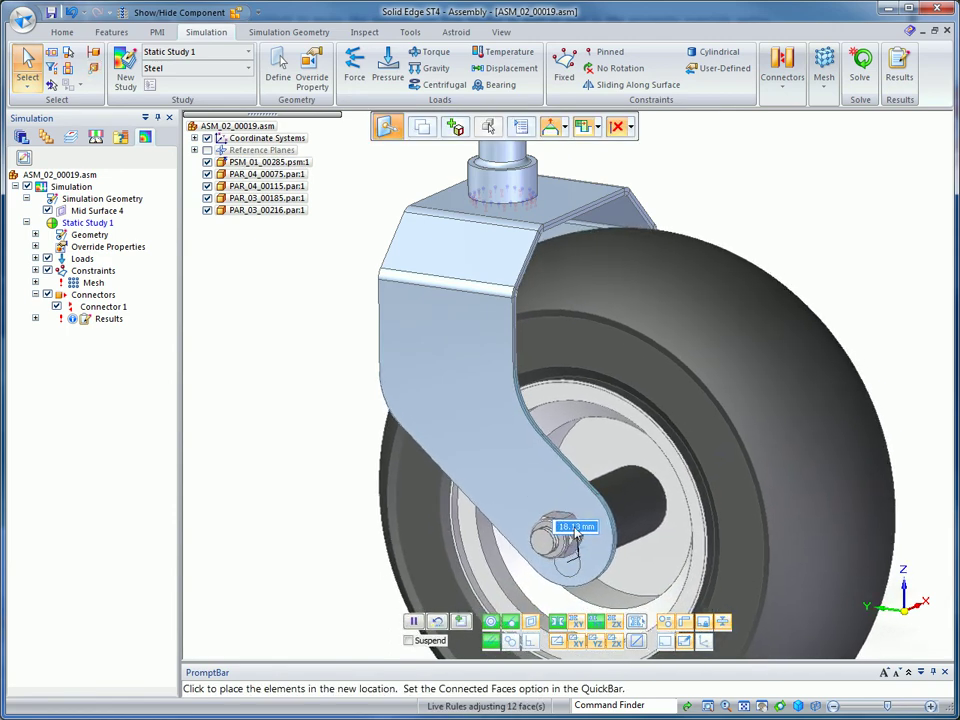
{"action": "left_click", "coordinate": [595, 511]}
{"action": "key", "text": "Escape"}
{"action": "key", "text": "ctrl+f"}
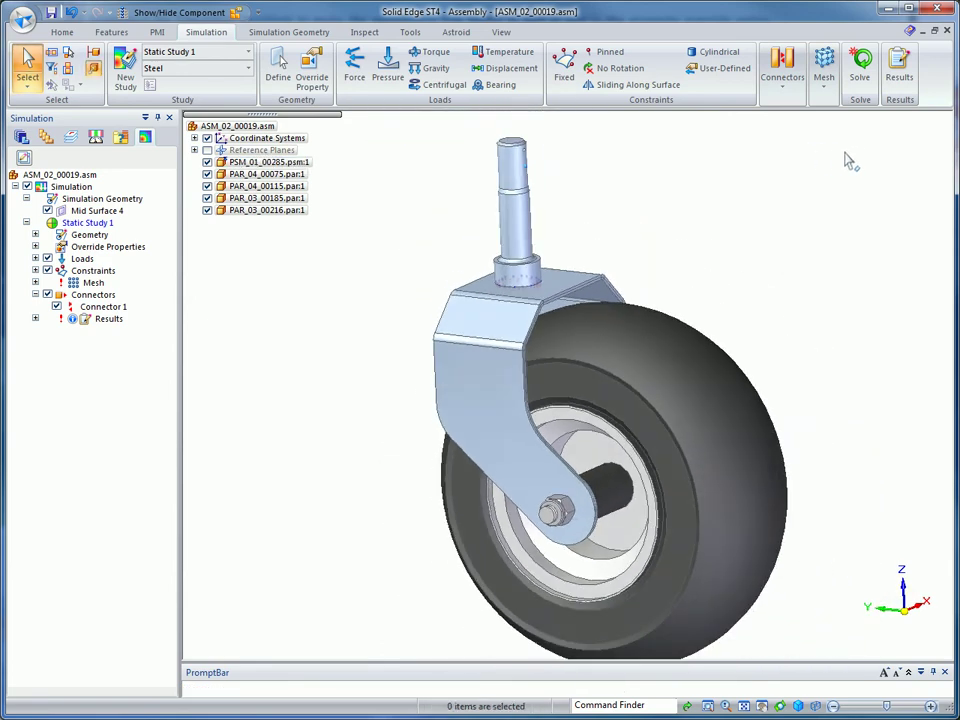
Step: Apply the Surface and Solid display configuration to the assembly and solve the active static study again
{"action": "left_click", "coordinate": [236, 12]}
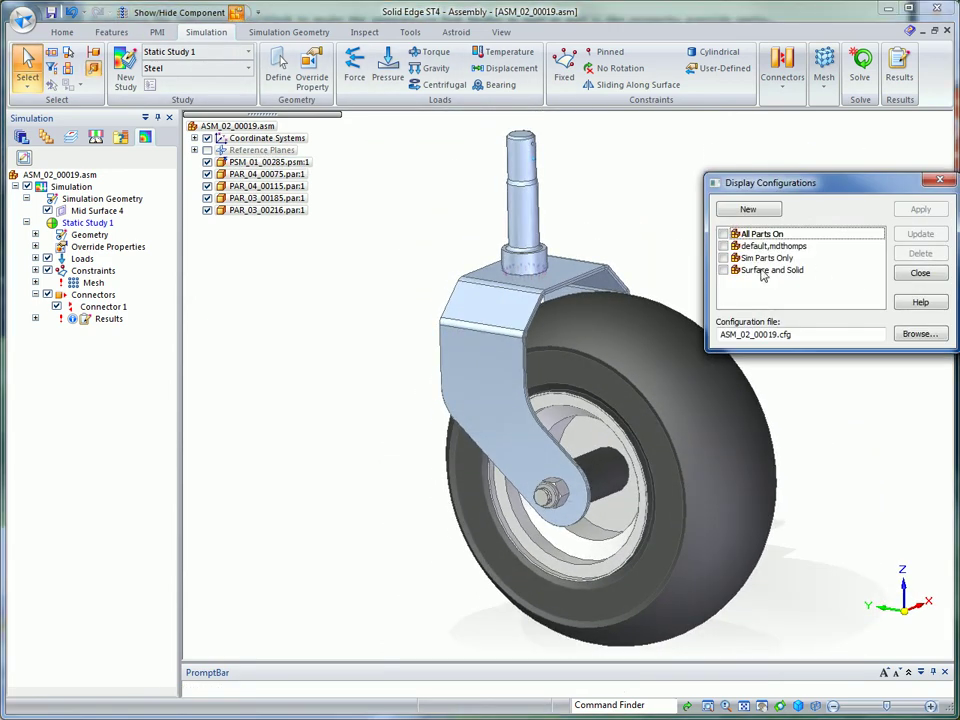
{"action": "left_click", "coordinate": [920, 213]}
{"action": "left_click", "coordinate": [920, 272]}
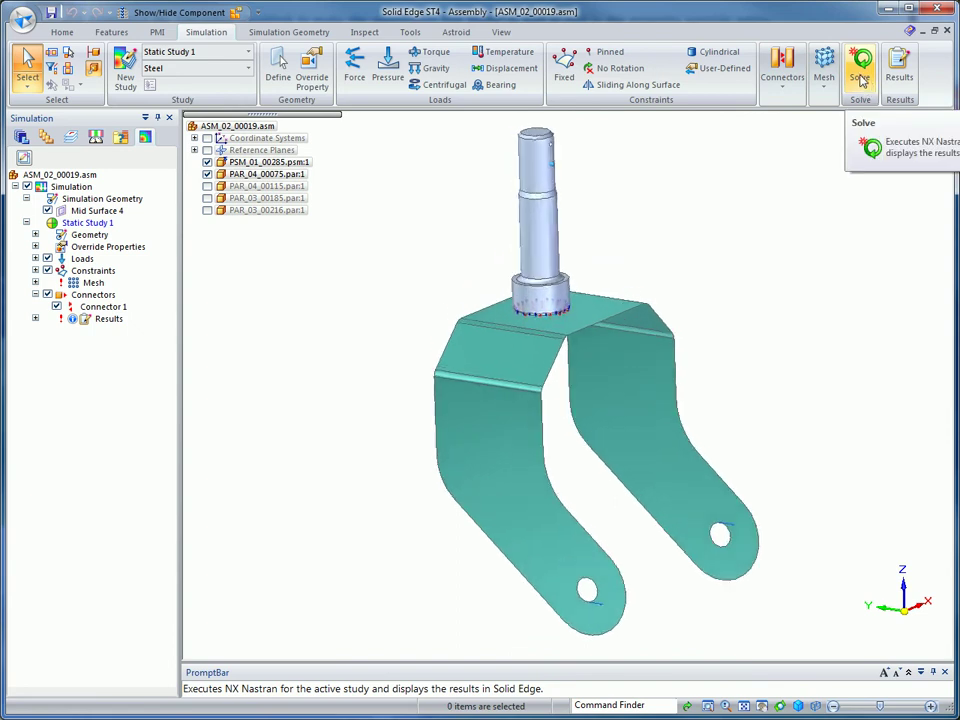
{"action": "left_click", "coordinate": [860, 65]}
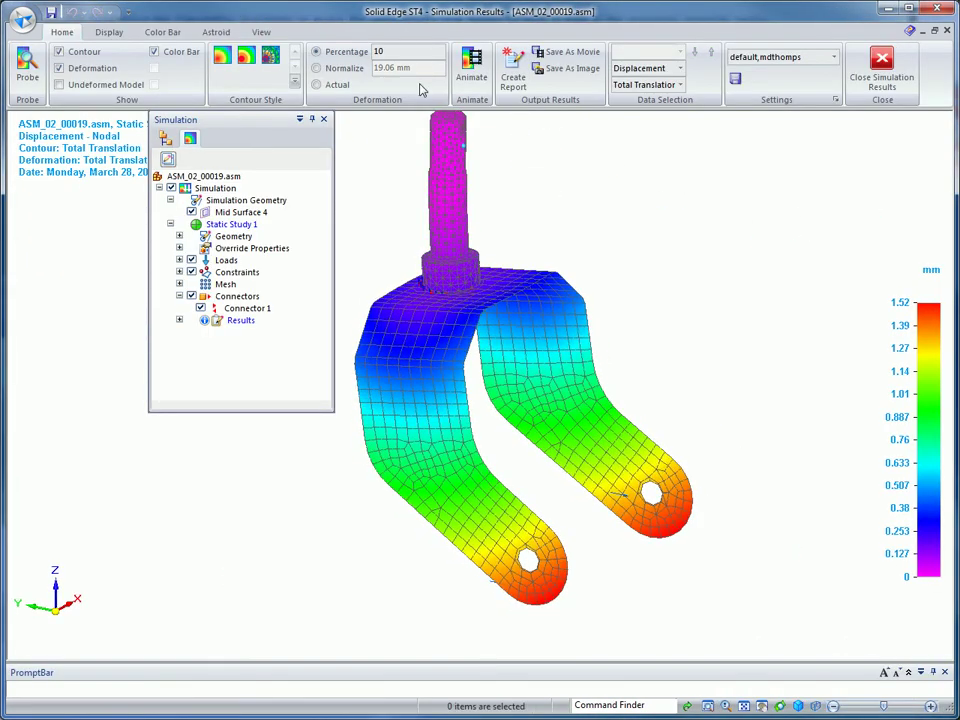
Step: Display the displacement results at actual deformation, play the fork's animation, and close it
{"action": "left_click", "coordinate": [318, 84]}
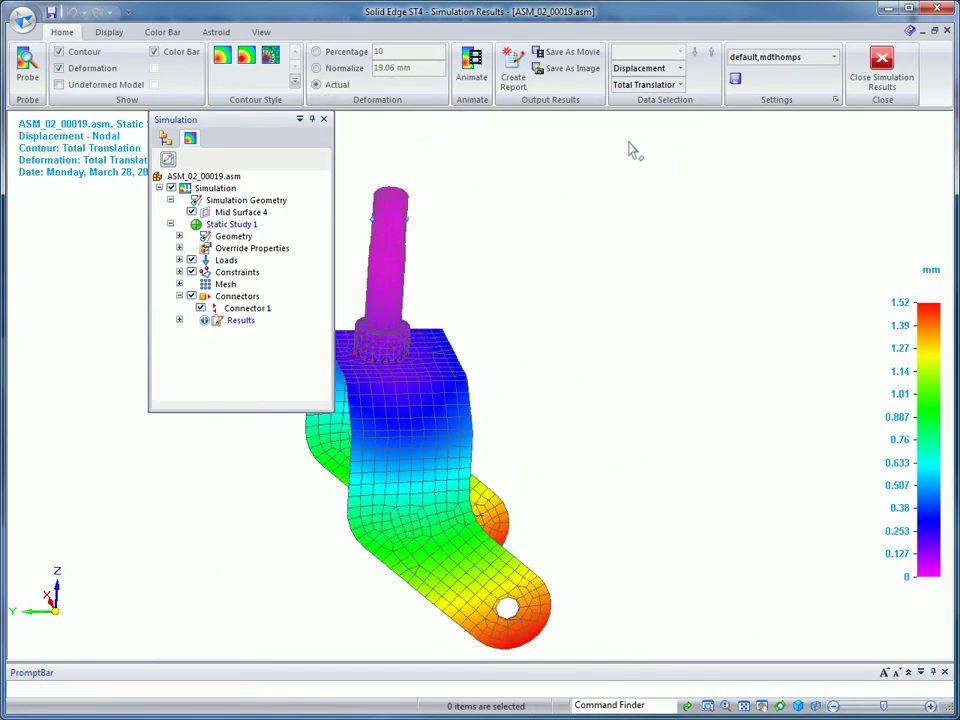
{"action": "left_click", "coordinate": [471, 64]}
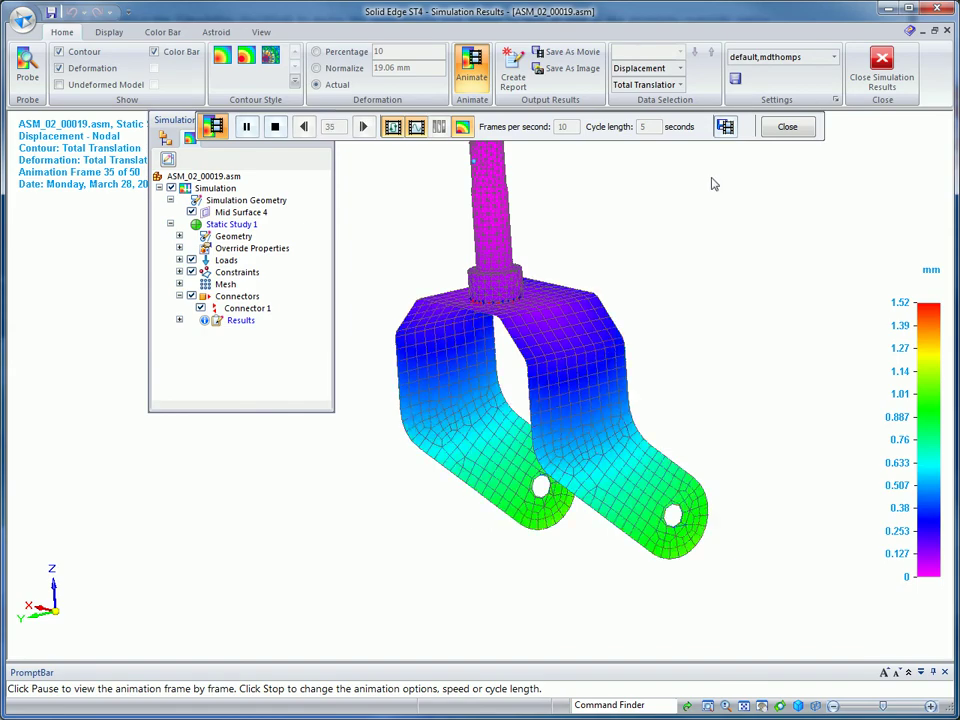
{"action": "left_click", "coordinate": [788, 128]}
Step: Create the simulation report in Word 2007 (.docx) format and review it down to the Override Properties and Loads sections
{"action": "left_click", "coordinate": [513, 78]}
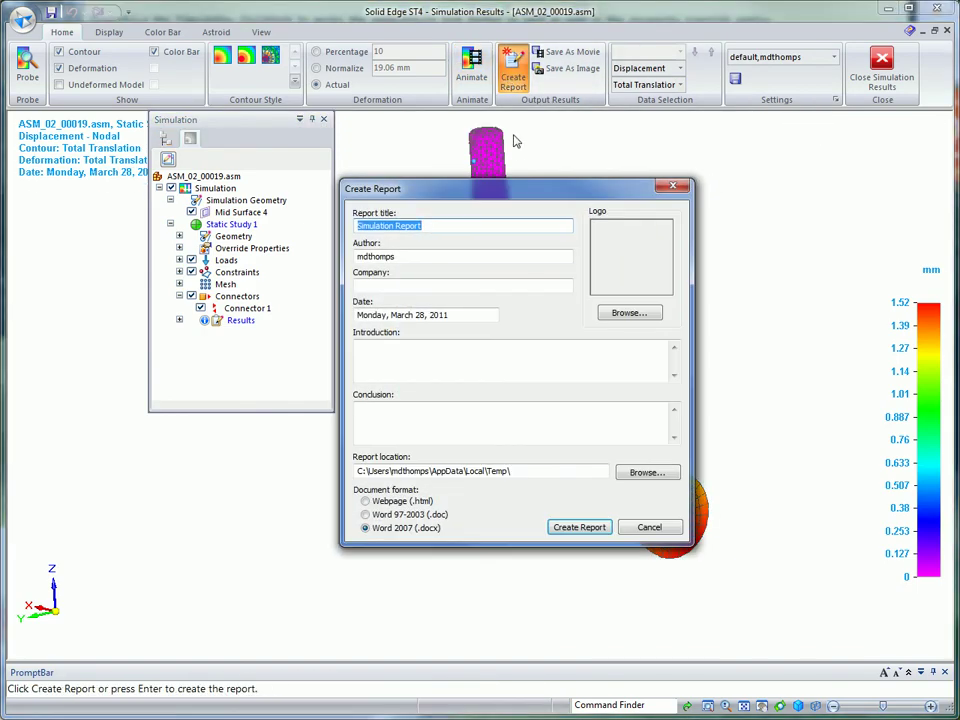
{"action": "left_click", "coordinate": [578, 527]}
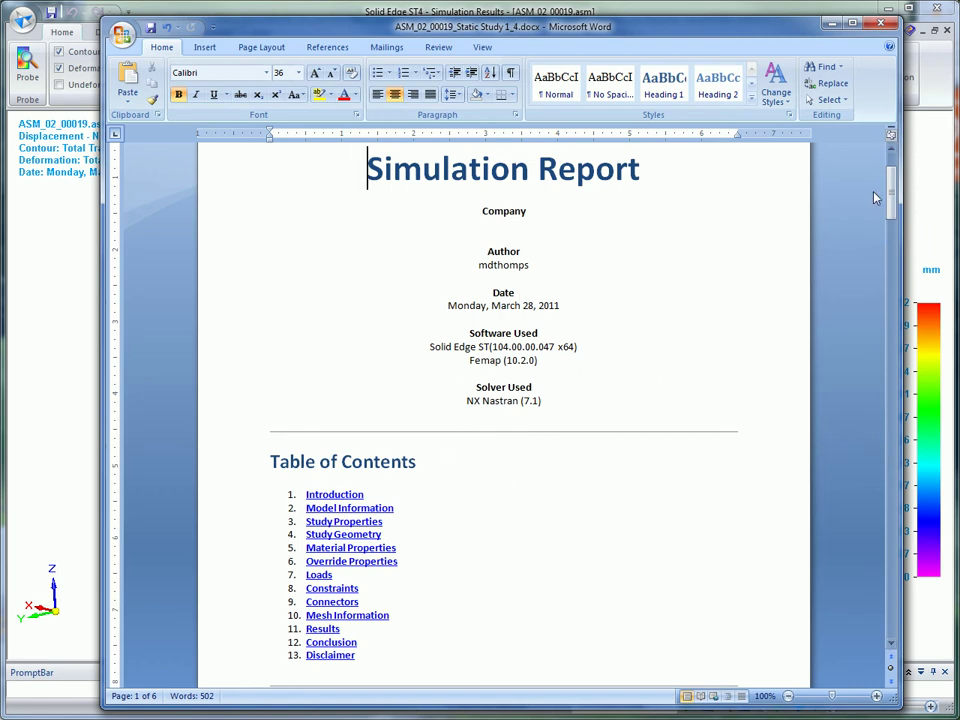
{"action": "left_click_drag", "start_coordinate": [890, 193], "coordinate": [880, 370]}
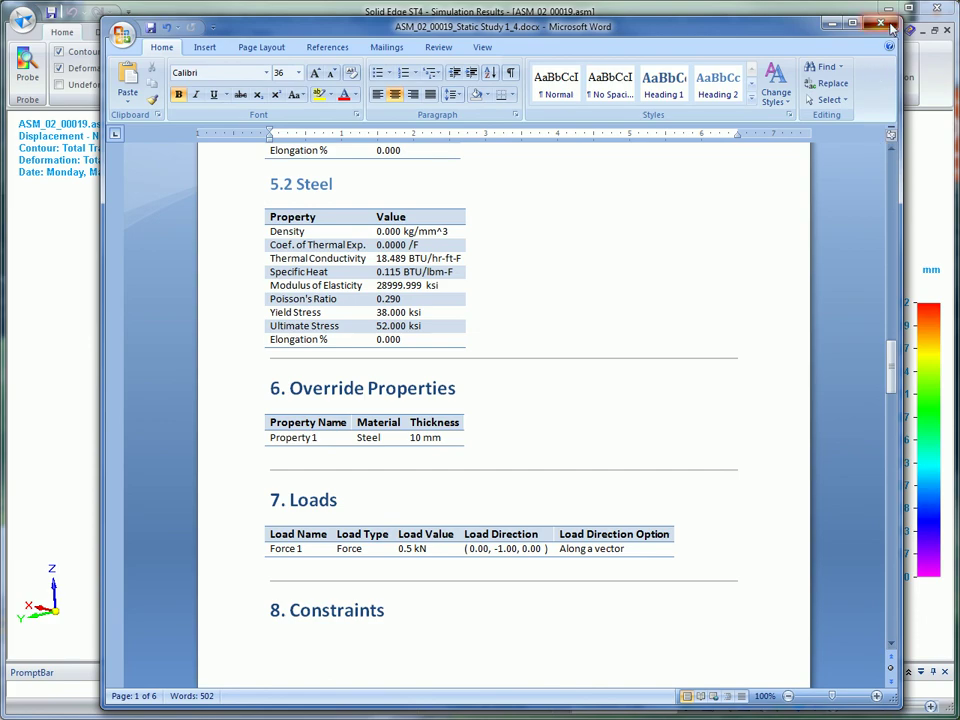